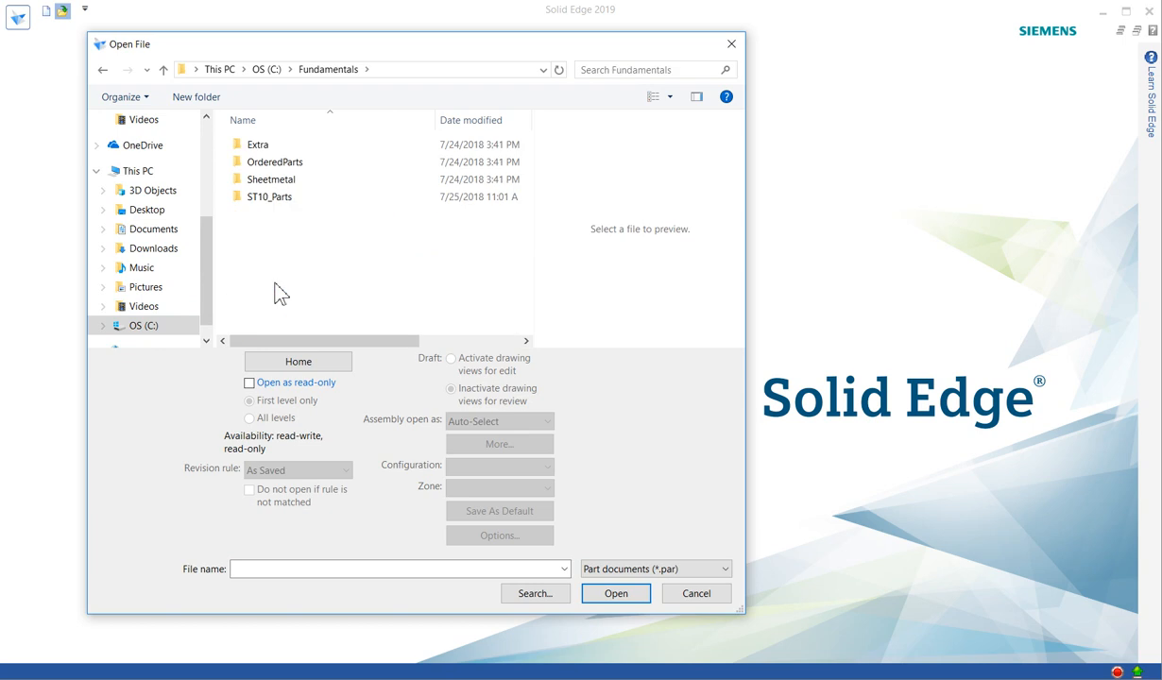
# Search the Fundamentals folder for "sketch" and open the part sketch_A.par.
pyautogui.hotkey('alt', 'Tab')
pyautogui.click(599, 69)
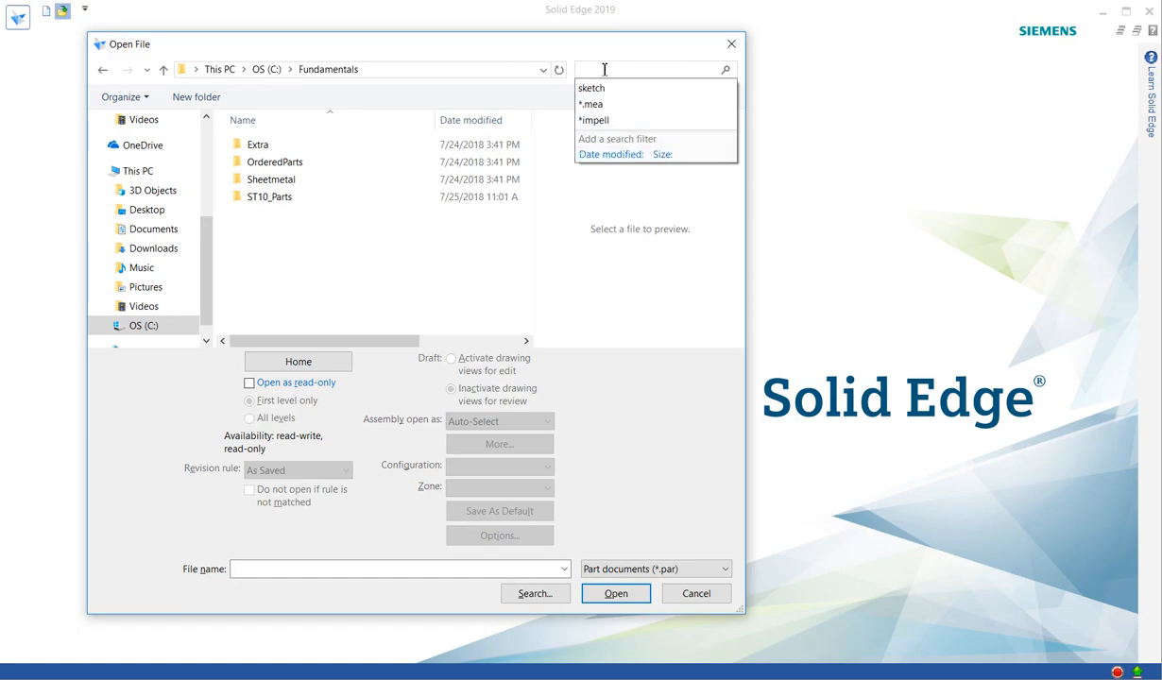
pyautogui.write('sketch')
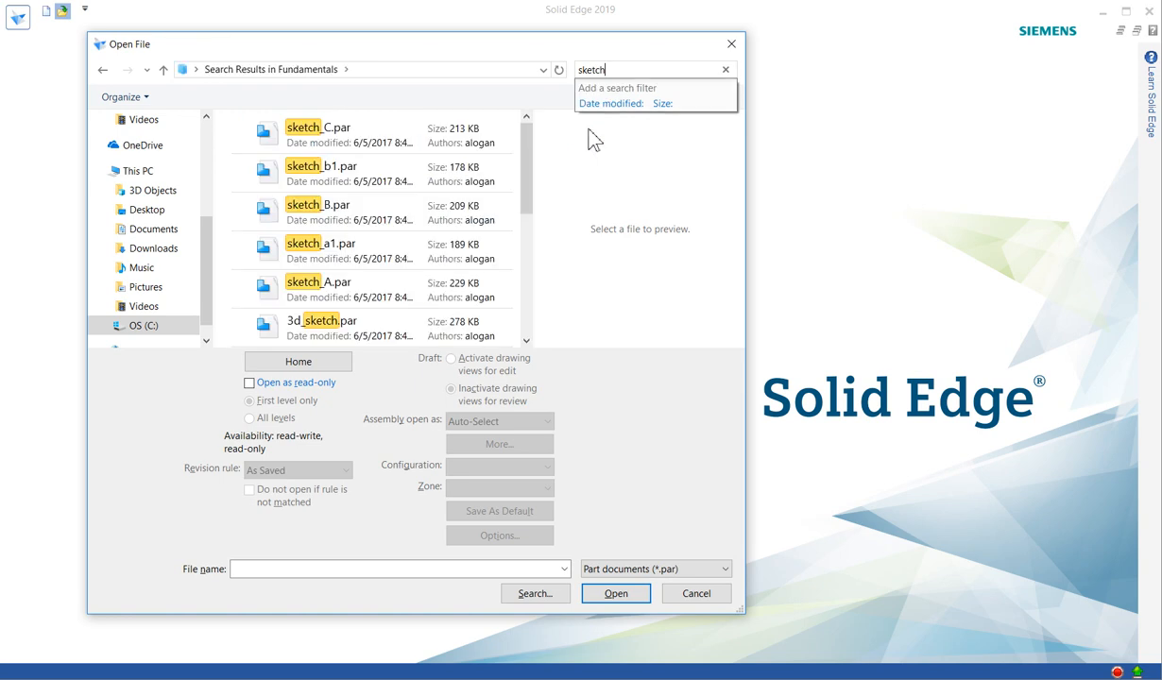
pyautogui.click(371, 292)
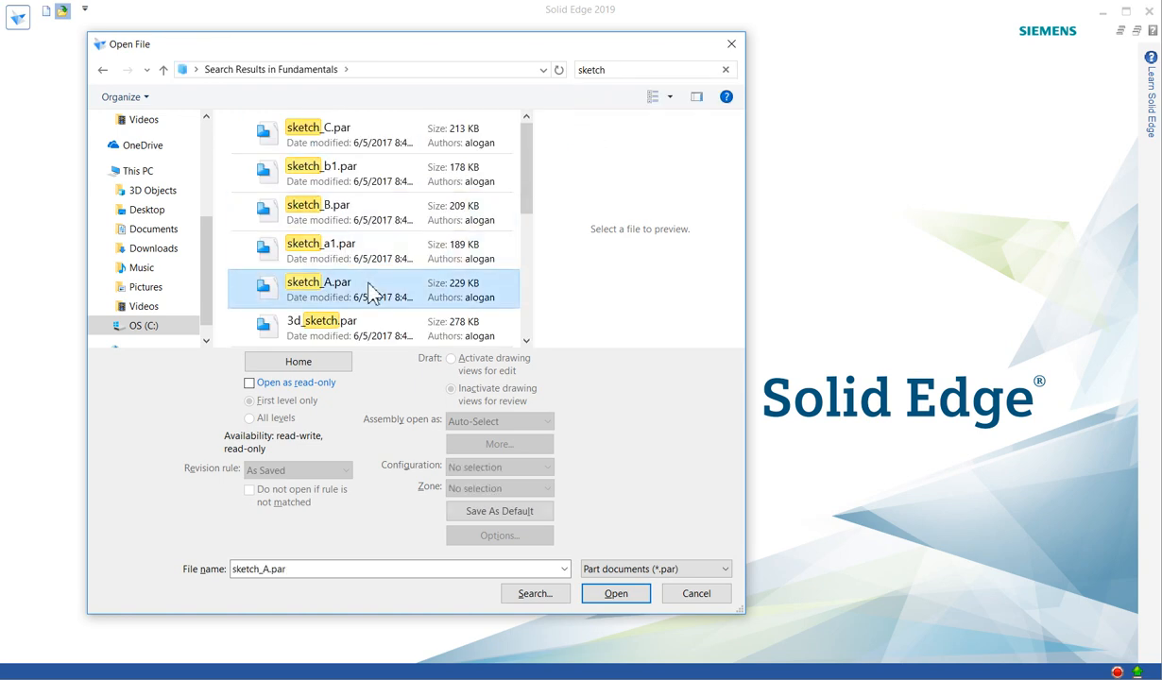
pyautogui.click(615, 594)
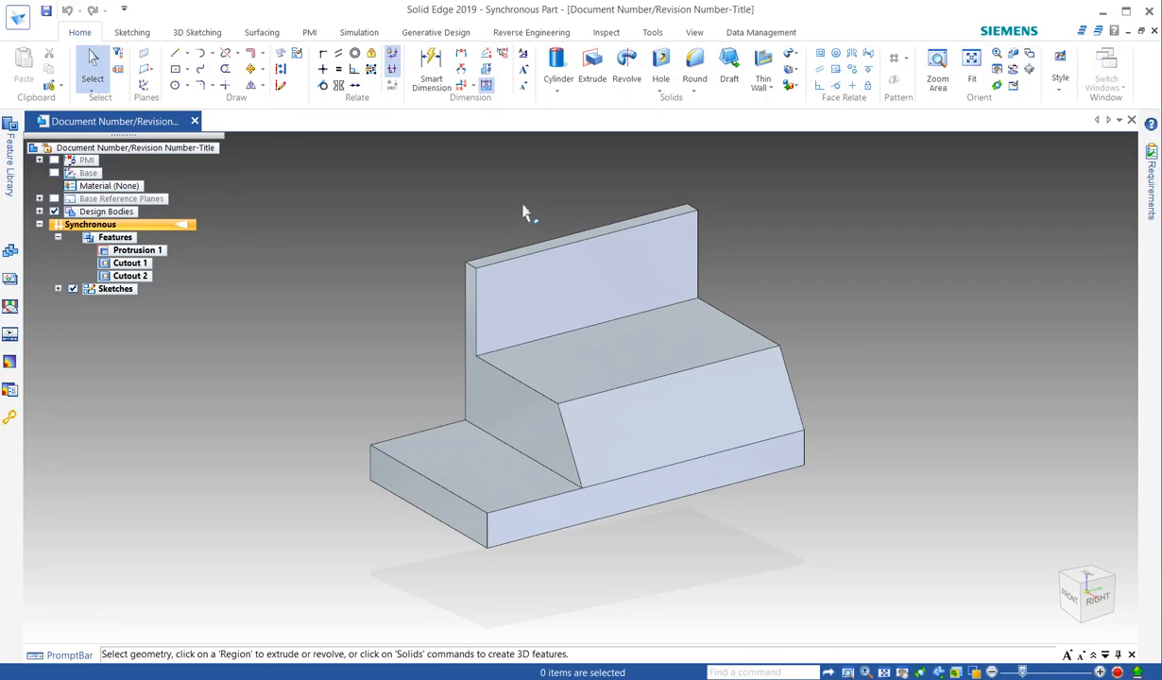
# Change the view background override from a gradient to Solid with the Default color.
pyautogui.rightClick(524, 208)
pyautogui.rightClick(526, 212)
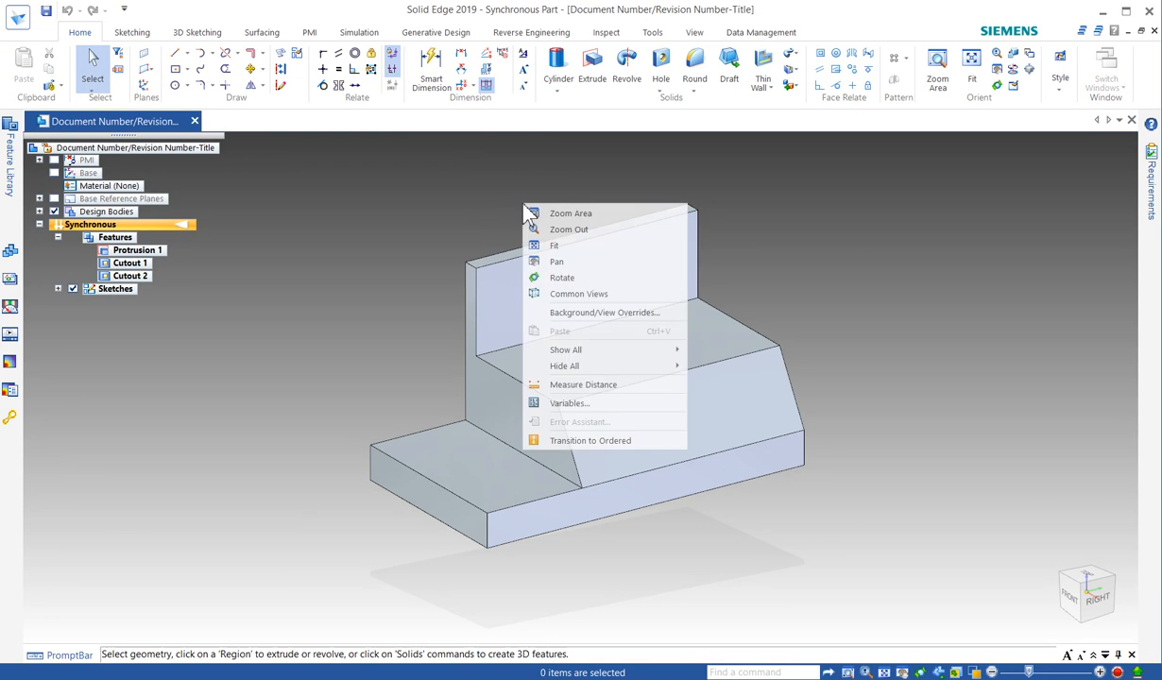
pyautogui.click(616, 317)
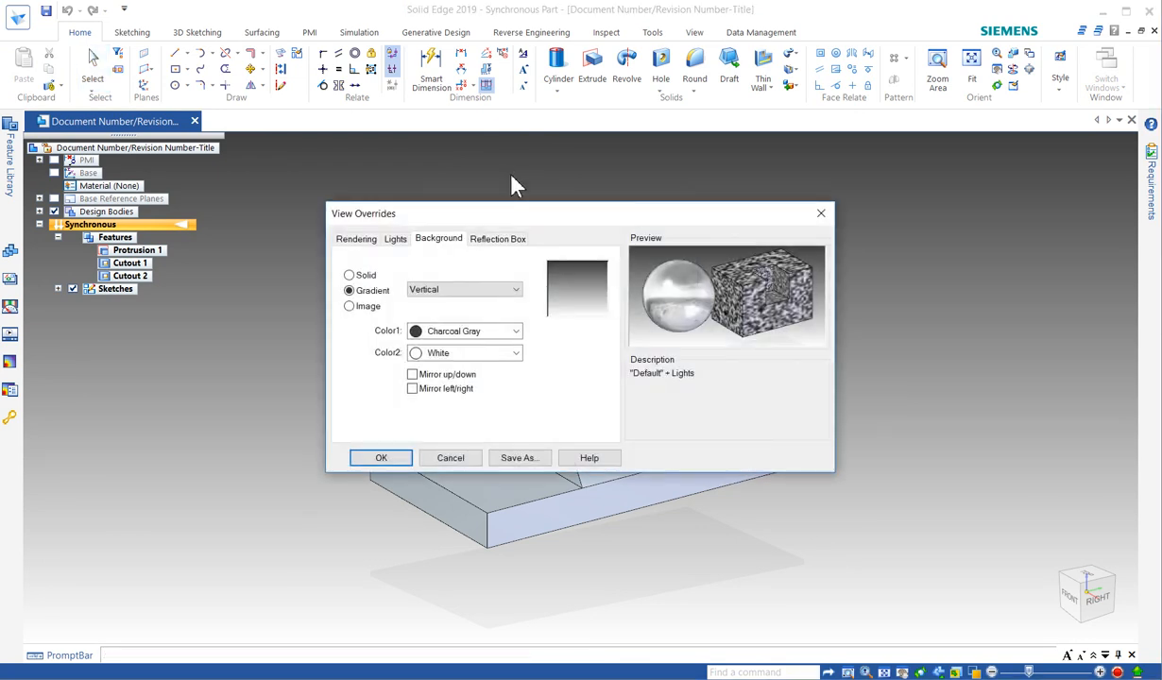
pyautogui.click(367, 274)
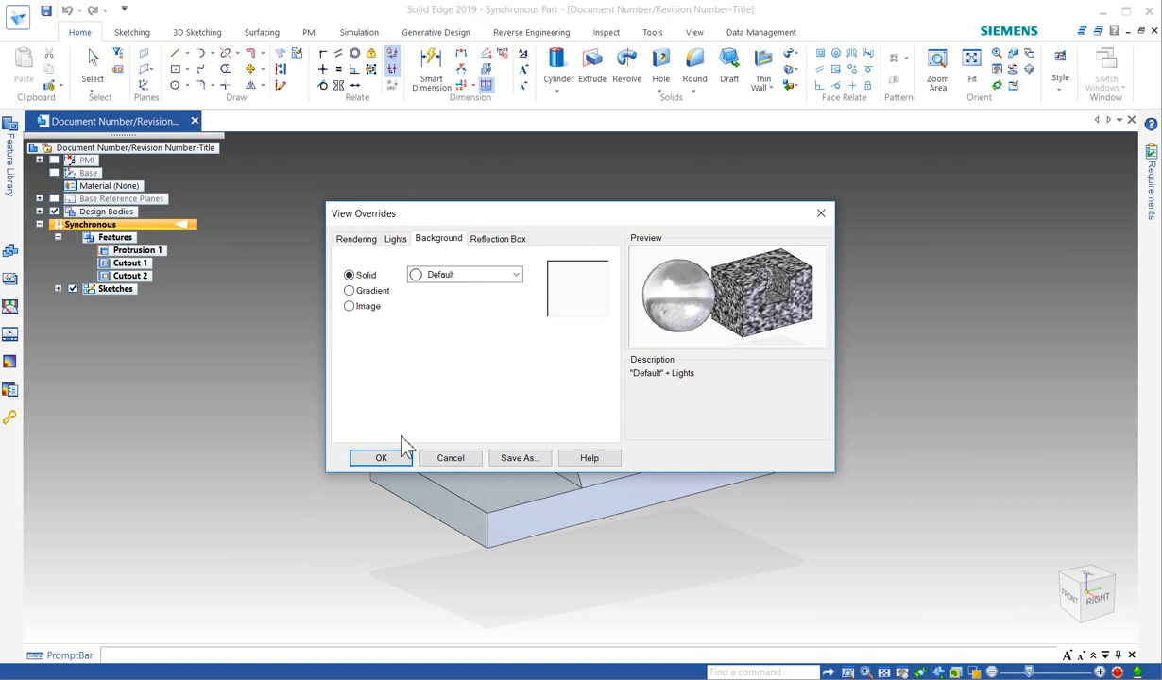
pyautogui.click(386, 456)
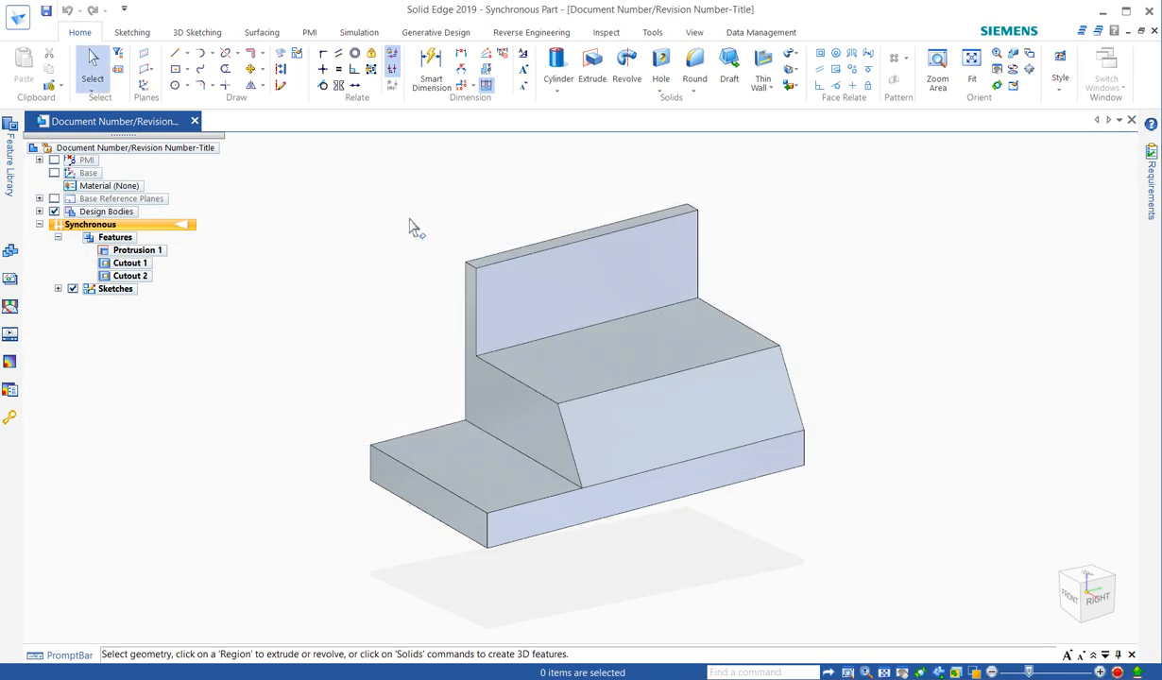
# Assign the material Aluminum, 1060 to the part and inspect the resulting appearance from another angle.
pyautogui.rightClick(94, 188)
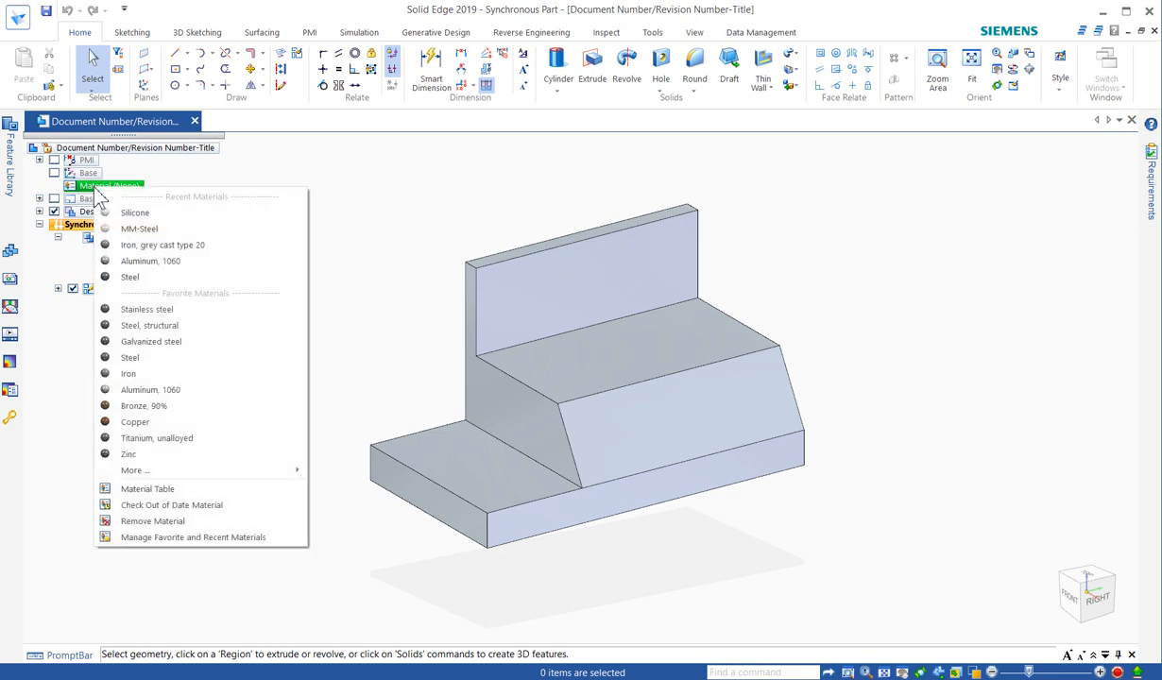
pyautogui.click(157, 261)
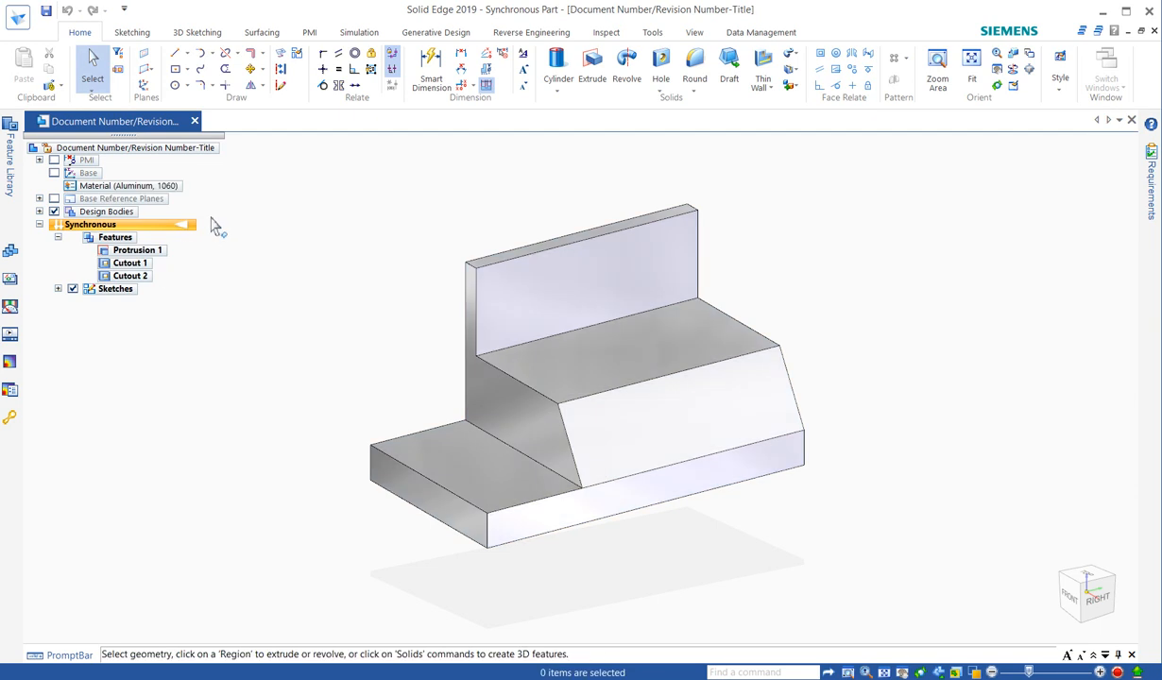
pyautogui.moveTo(361, 246); pyautogui.dragTo(392, 241, button='middle')
pyautogui.rightClick(121, 188)
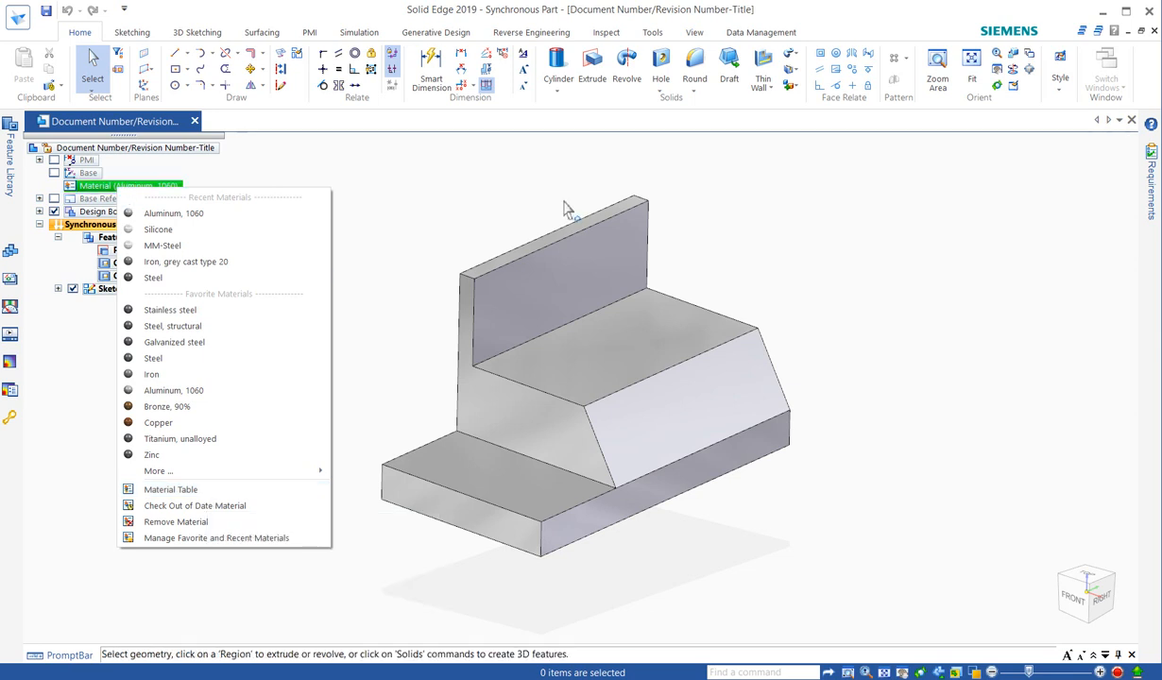
pyautogui.click(495, 194)
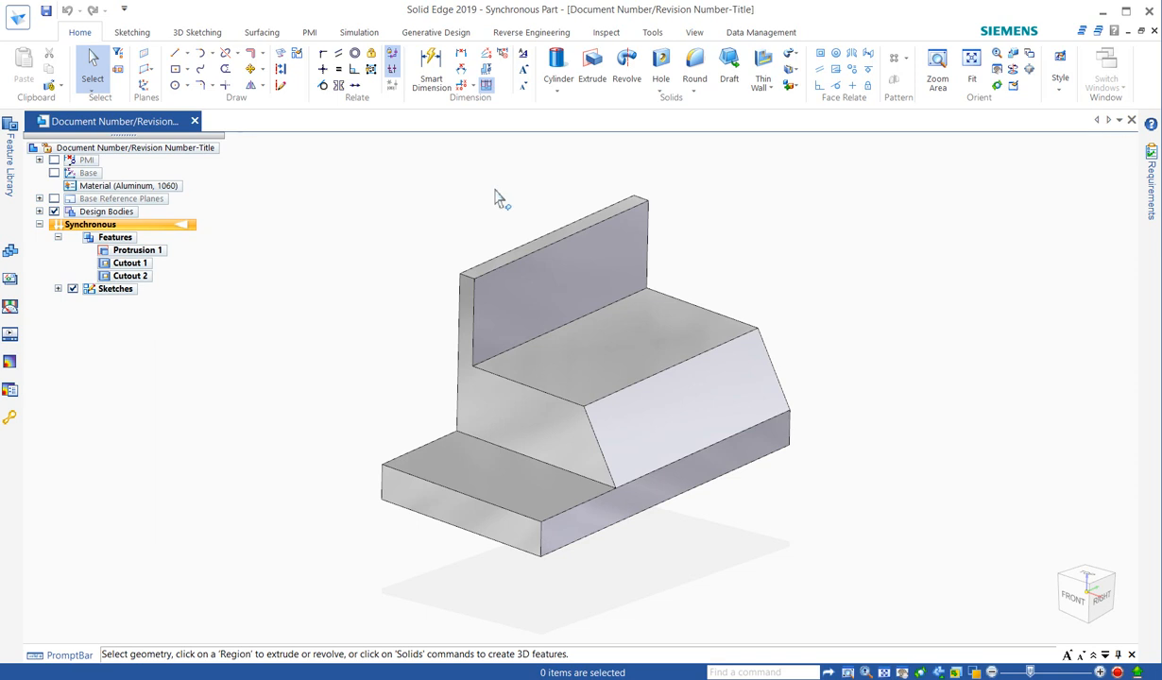
pyautogui.moveTo(514, 198)
pyautogui.mouseDown(button='middle')
pyautogui.moveTo(469, 177)
pyautogui.moveTo(493, 201)
pyautogui.mouseUp(button='middle')
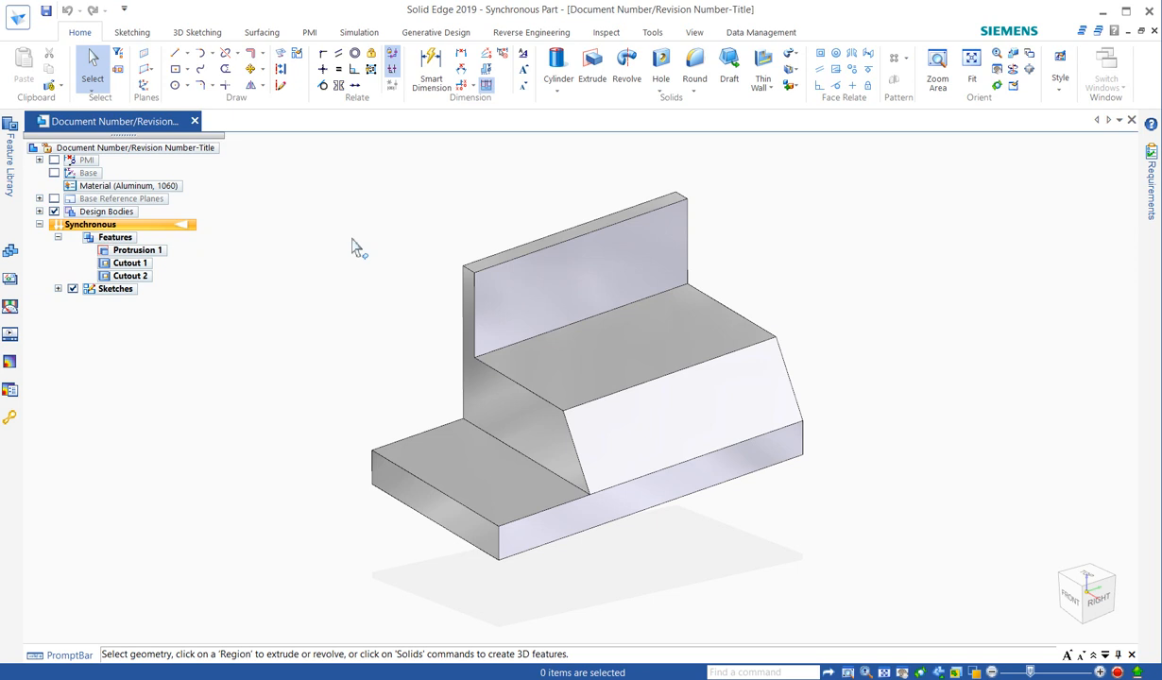
# Reorder the synchronous features to Cutout 2, Cutout 1, Protrusion 1, and clear the selection.
pyautogui.click(141, 252)
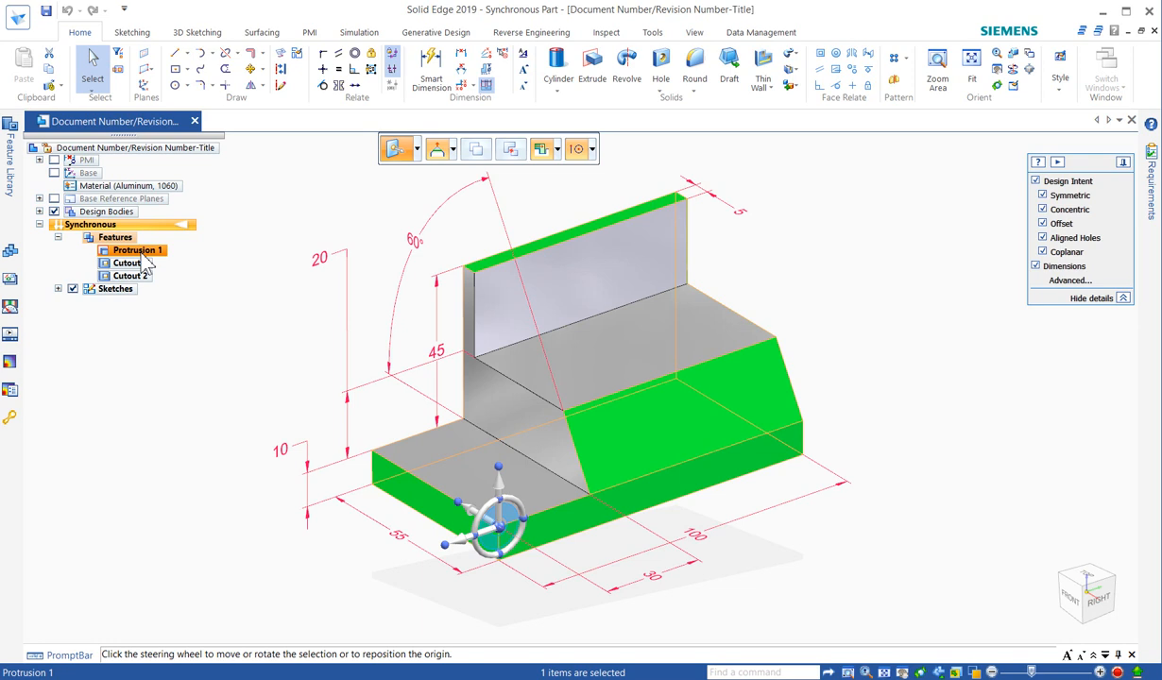
pyautogui.click(140, 263)
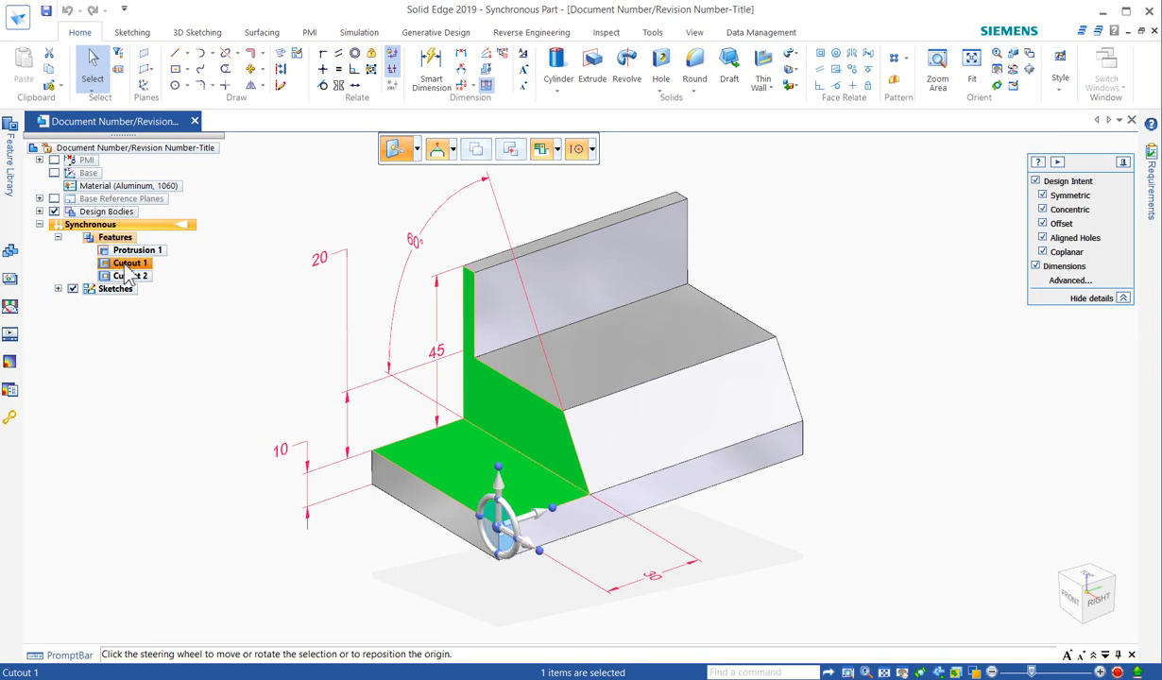
pyautogui.click(128, 275)
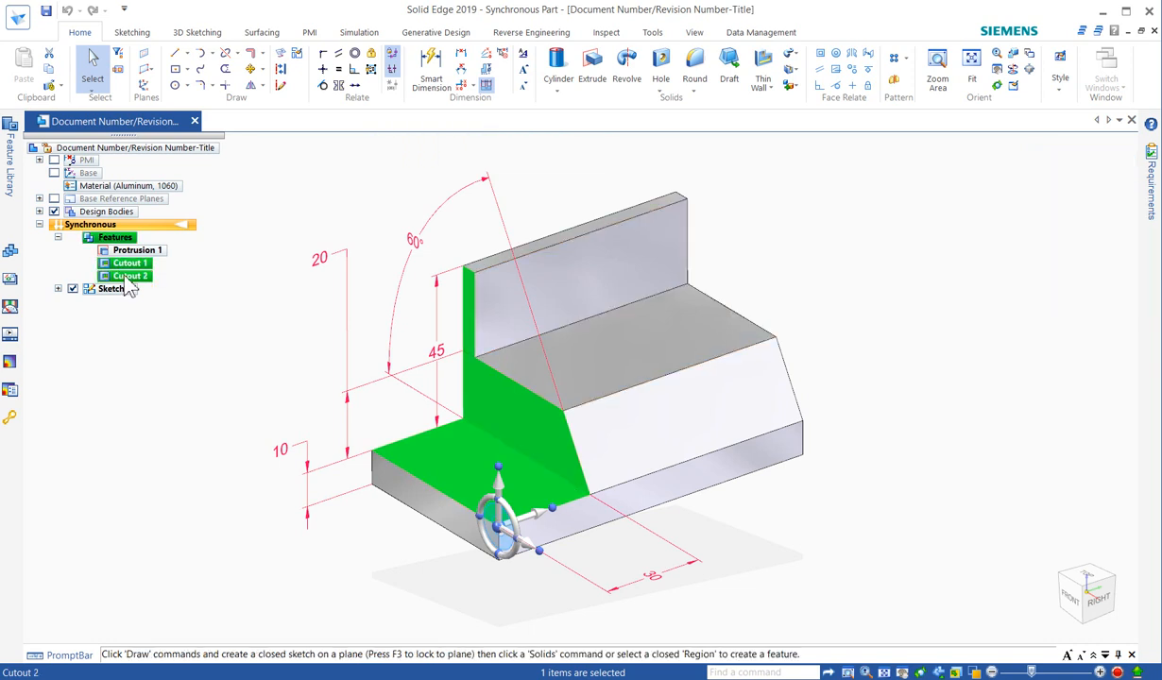
pyautogui.moveTo(106, 277)
pyautogui.mouseDown()
pyautogui.moveTo(110, 253)
pyautogui.moveTo(109, 281)
pyautogui.mouseUp()
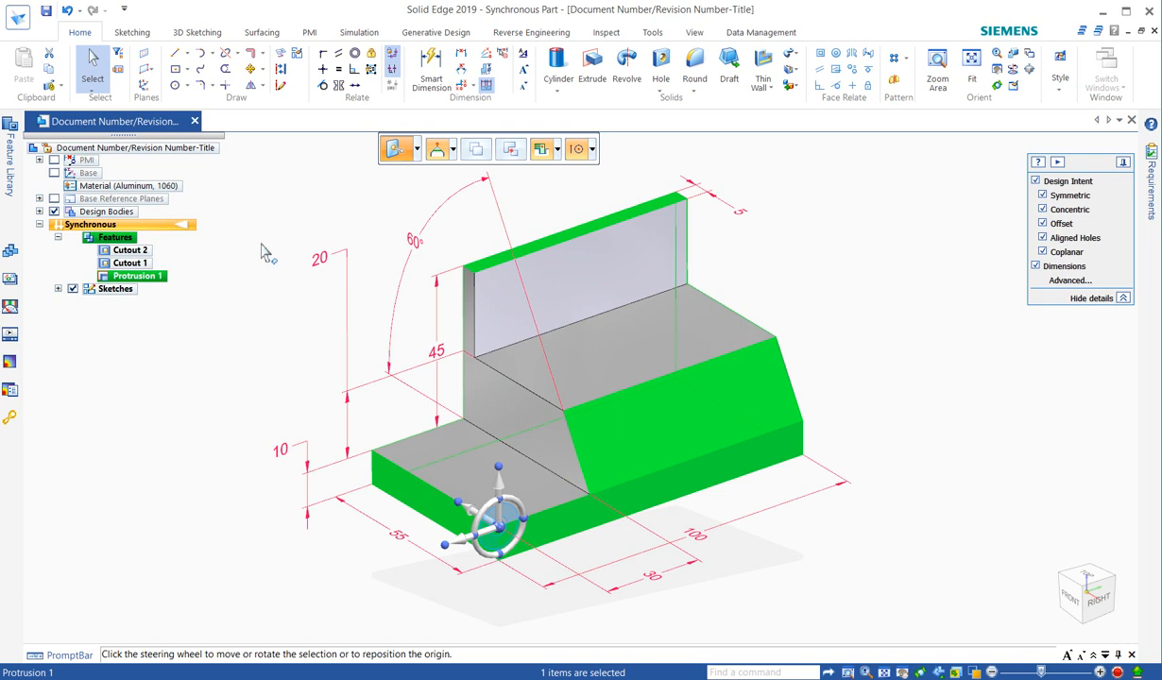
pyautogui.click(318, 207)
pyautogui.click(317, 215)
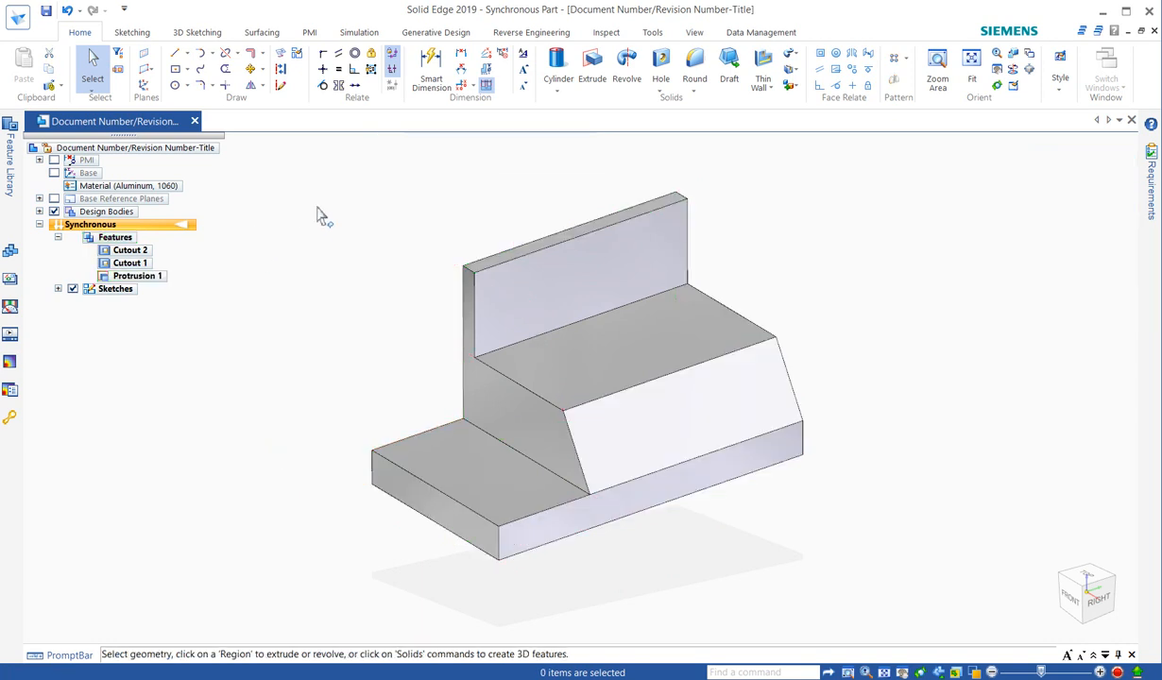
# Review Protrusion 1's dimensions and expand the PMI dimension list, showing all PMI dimensions on the model before hiding them.
pyautogui.click(136, 280)
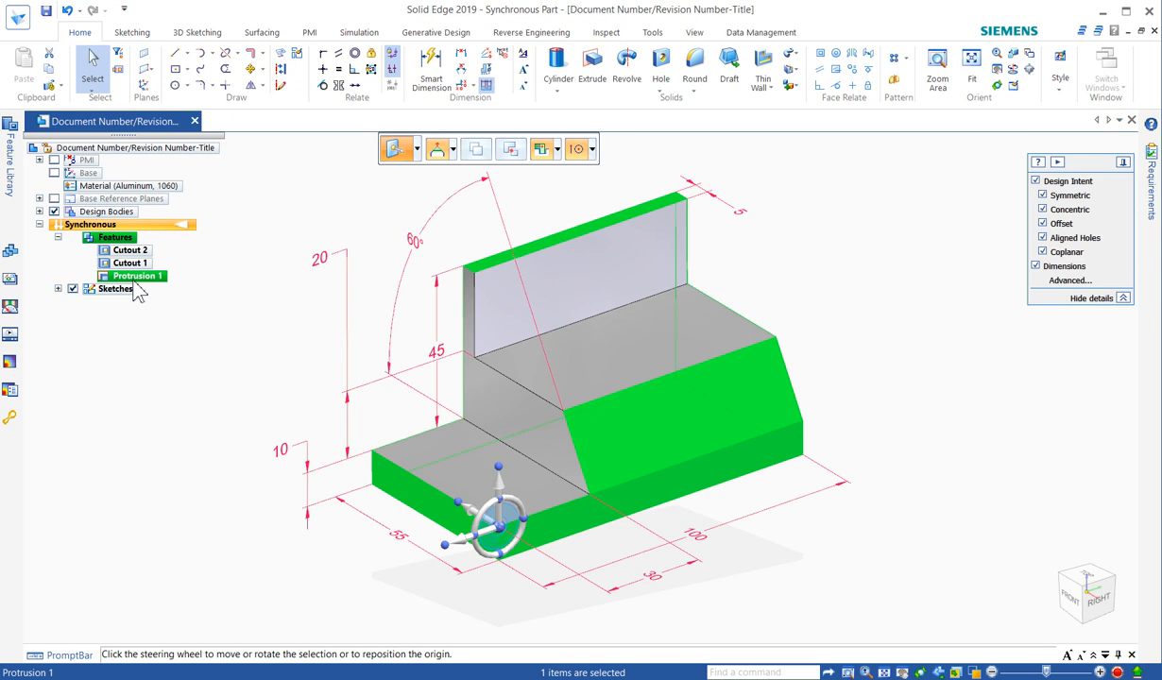
pyautogui.click(54, 161)
pyautogui.click(39, 160)
pyautogui.click(57, 173)
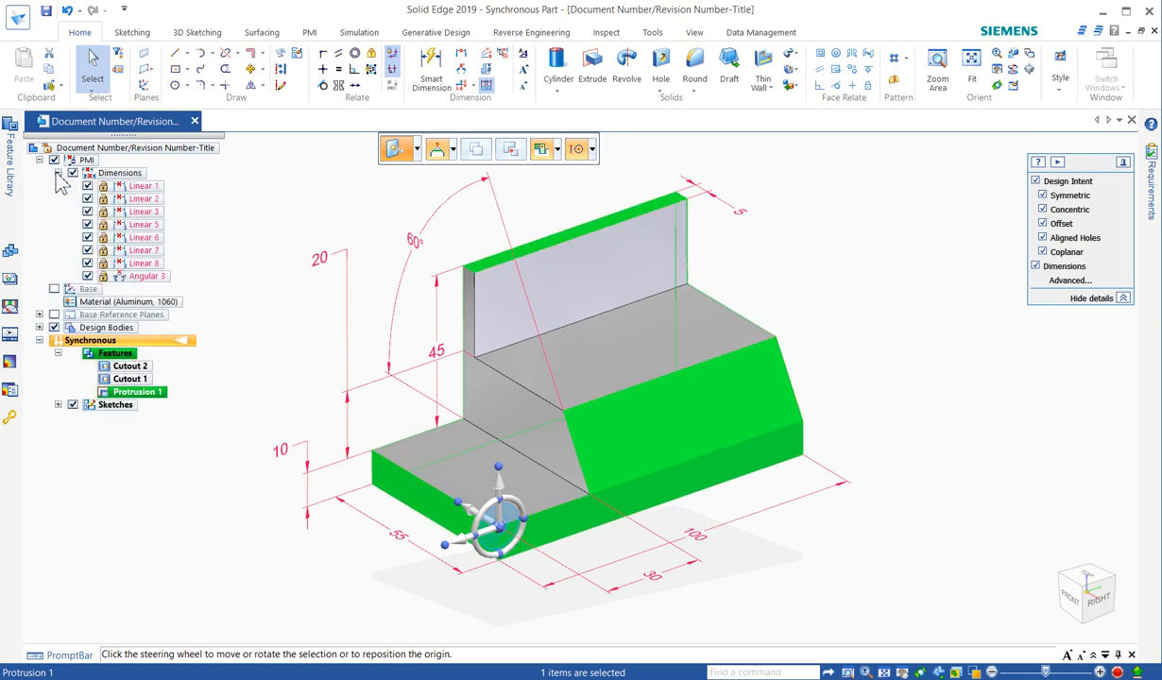
pyautogui.click(289, 195)
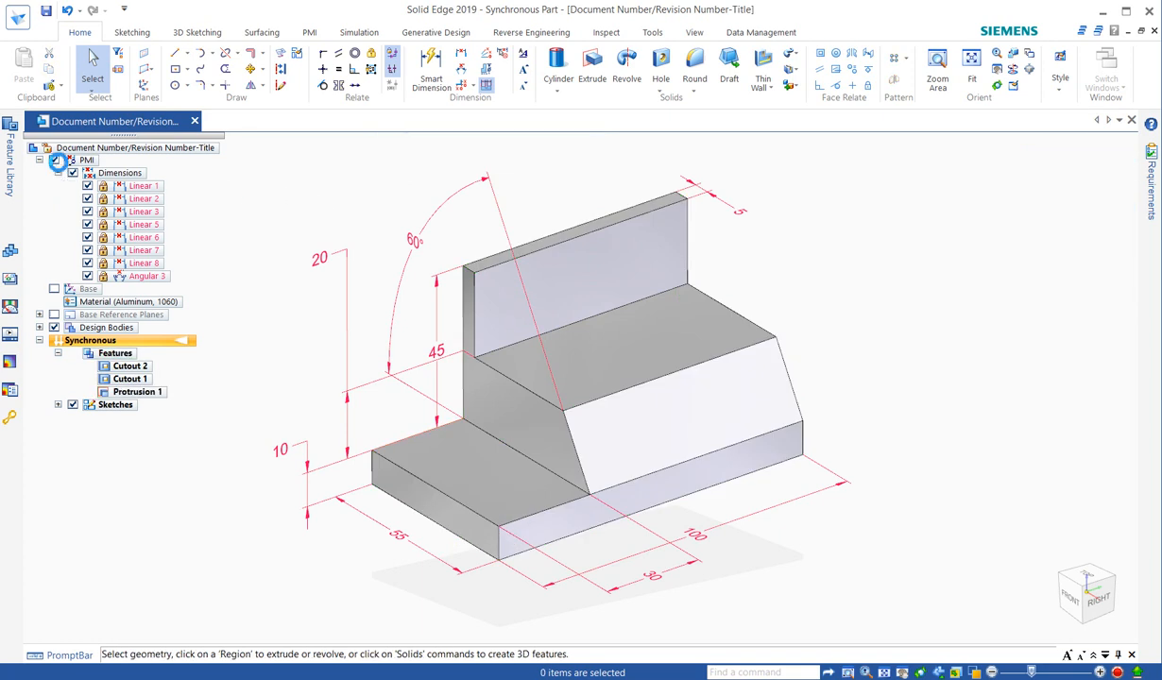
pyautogui.click(54, 160)
# Examine the dimensions attached to the upright wall's front face and to the sloped face, and clear the selection.
pyautogui.click(615, 281)
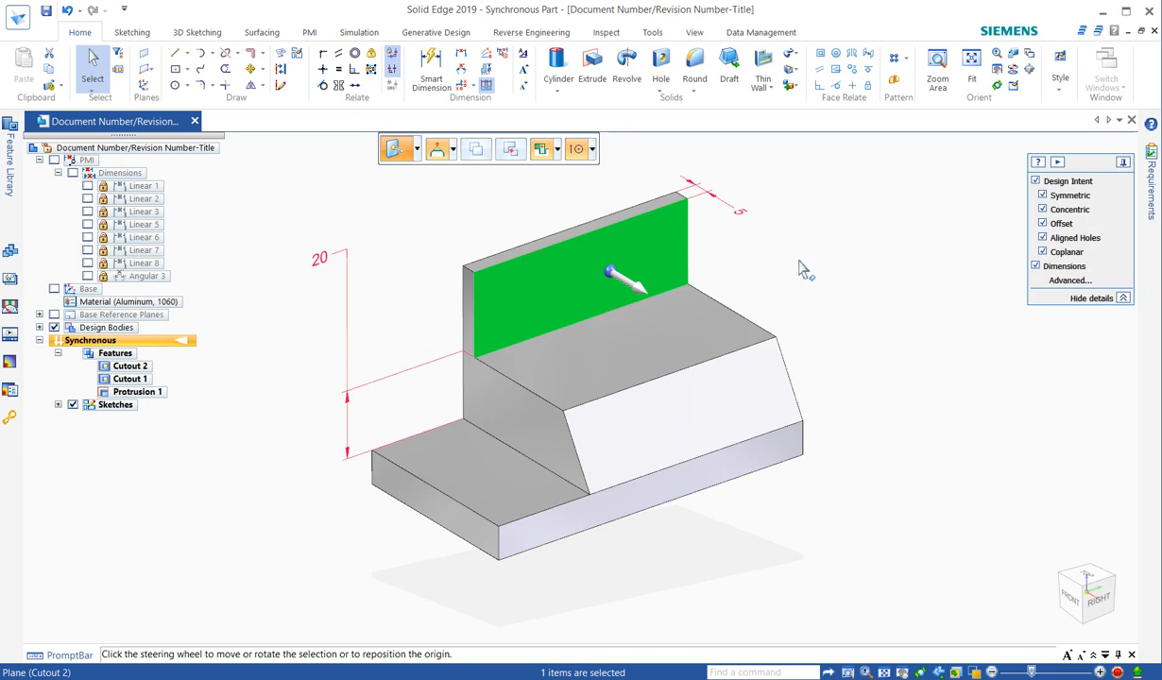
pyautogui.click(800, 269)
pyautogui.click(718, 390)
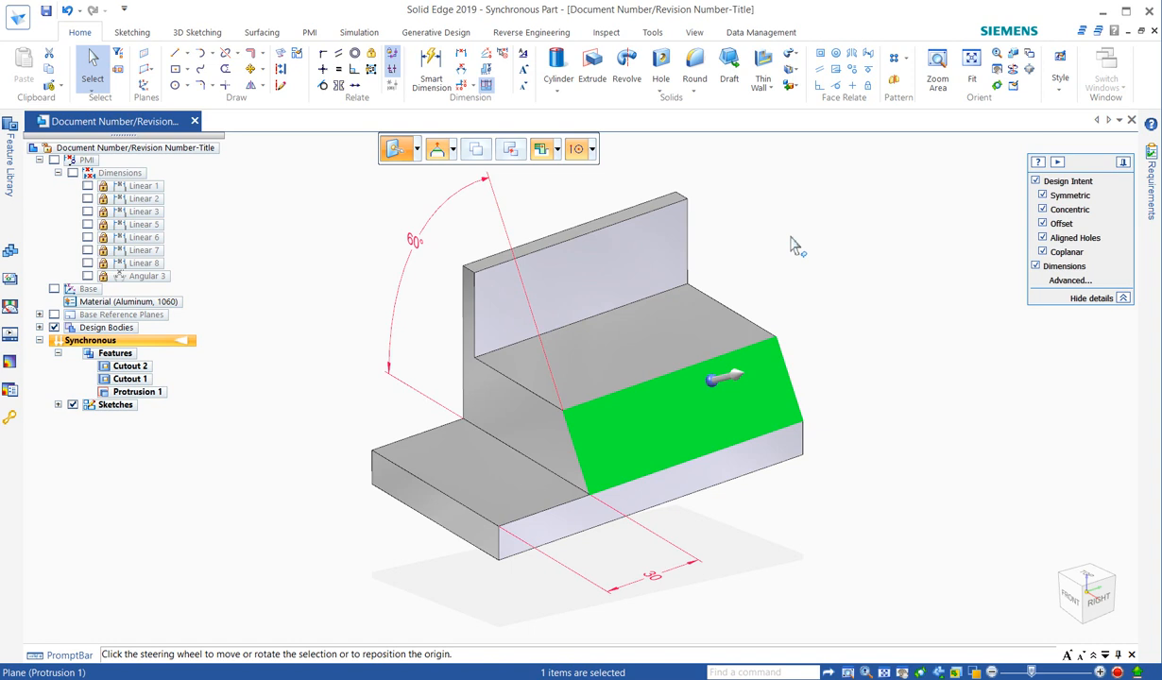
pyautogui.press('Escape')
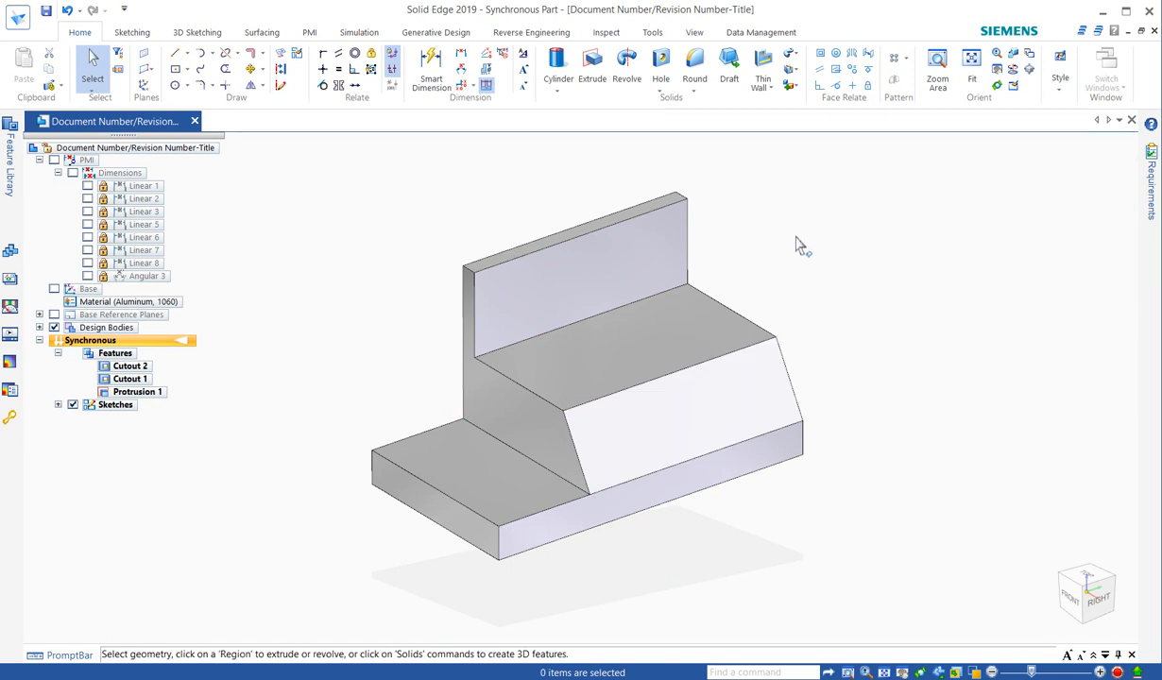
# Start the Line command and lock the sketch plane to the sloped face, cycling the orientation through its edges back to the lower edge.
pyautogui.click(176, 56)
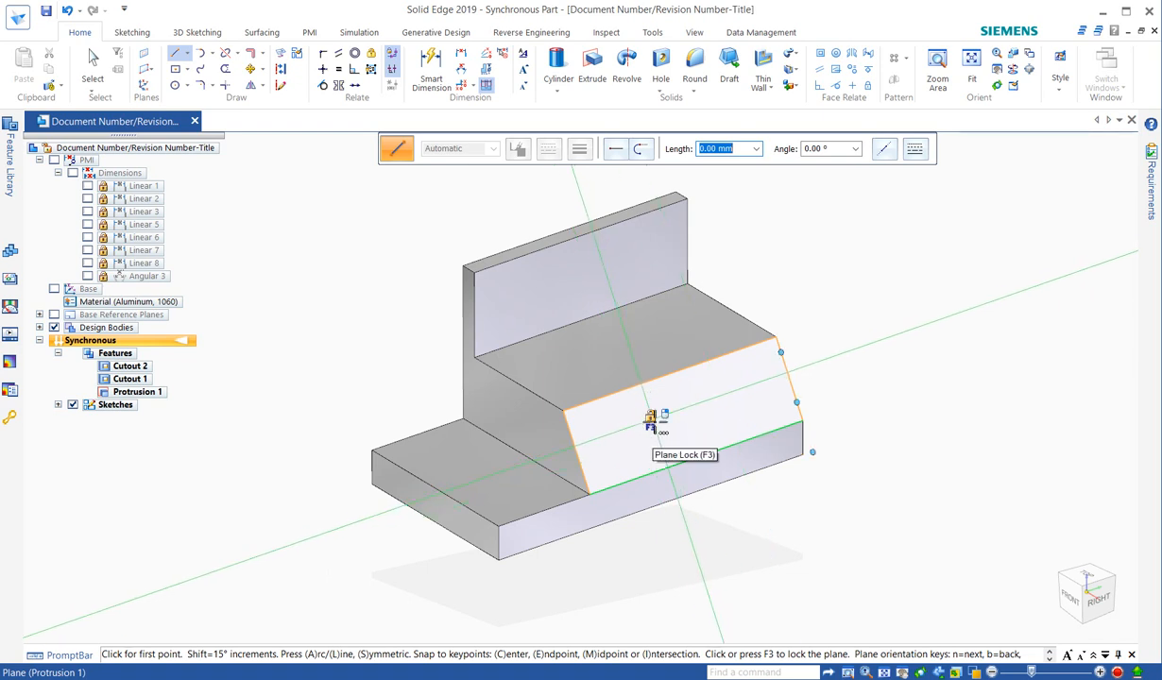
pyautogui.press('F3')
pyautogui.press('n')
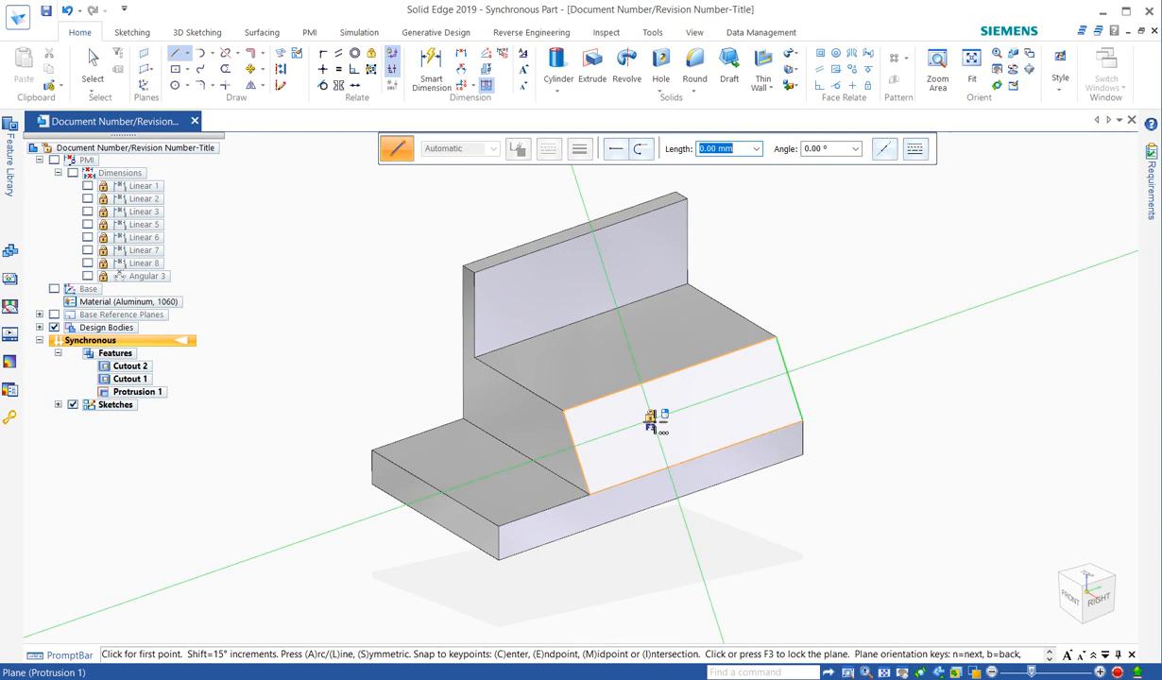
pyautogui.press('n')
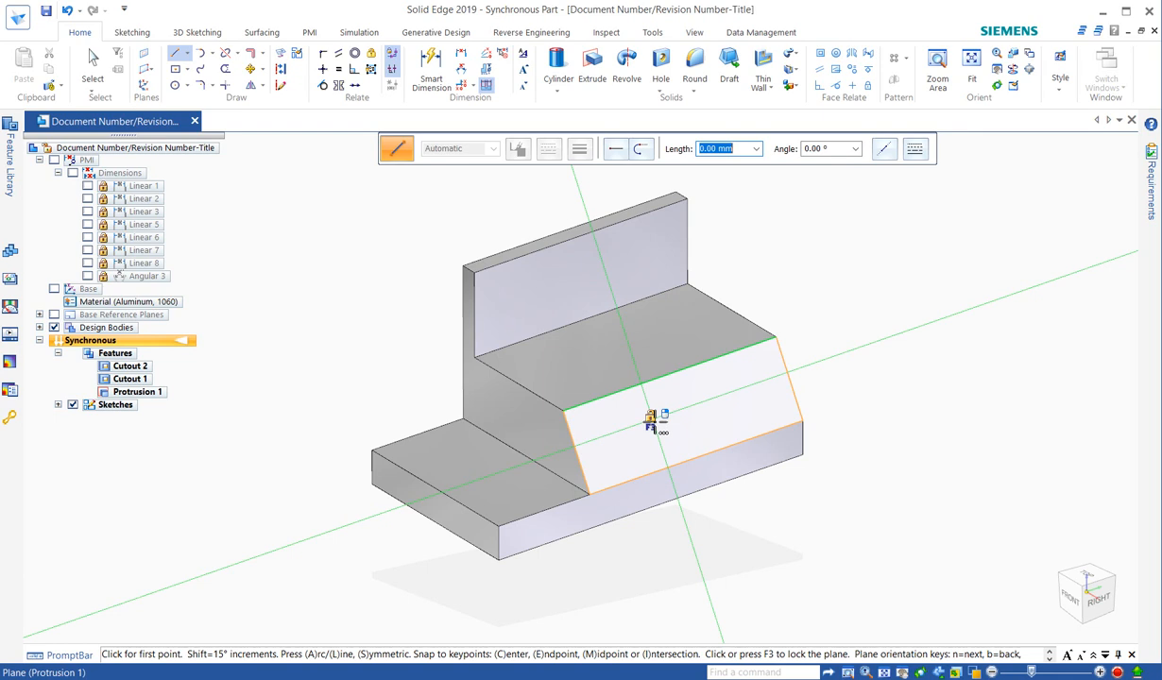
pyautogui.press('n')
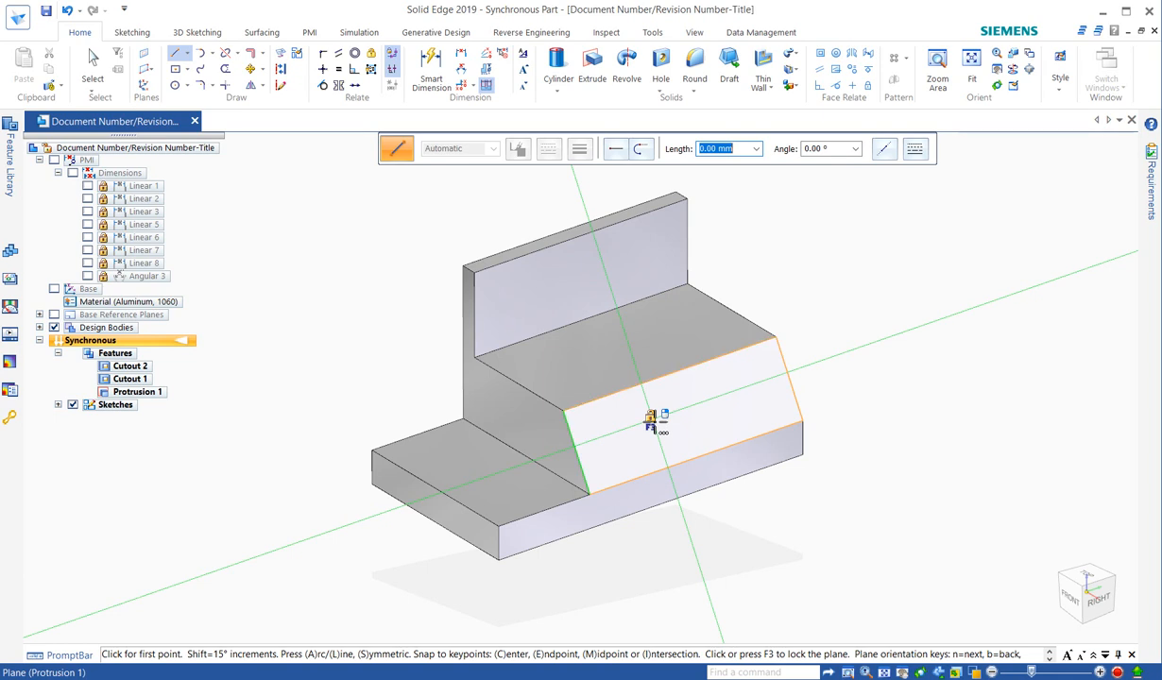
pyautogui.press('n')
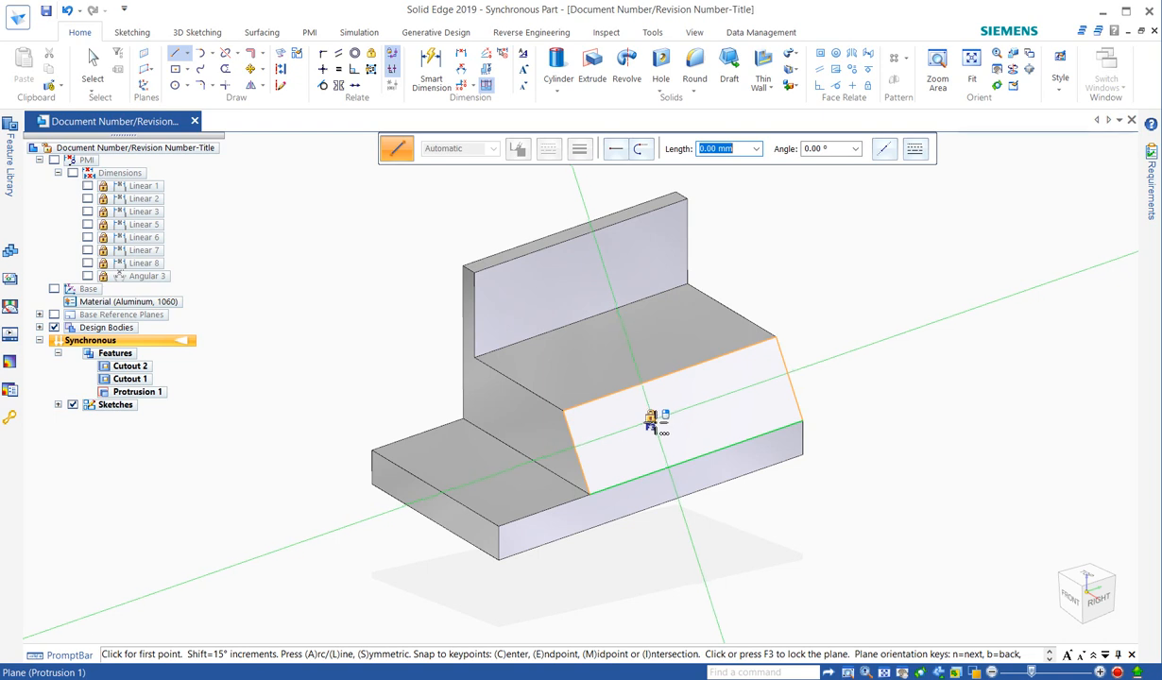
pyautogui.press('F3')
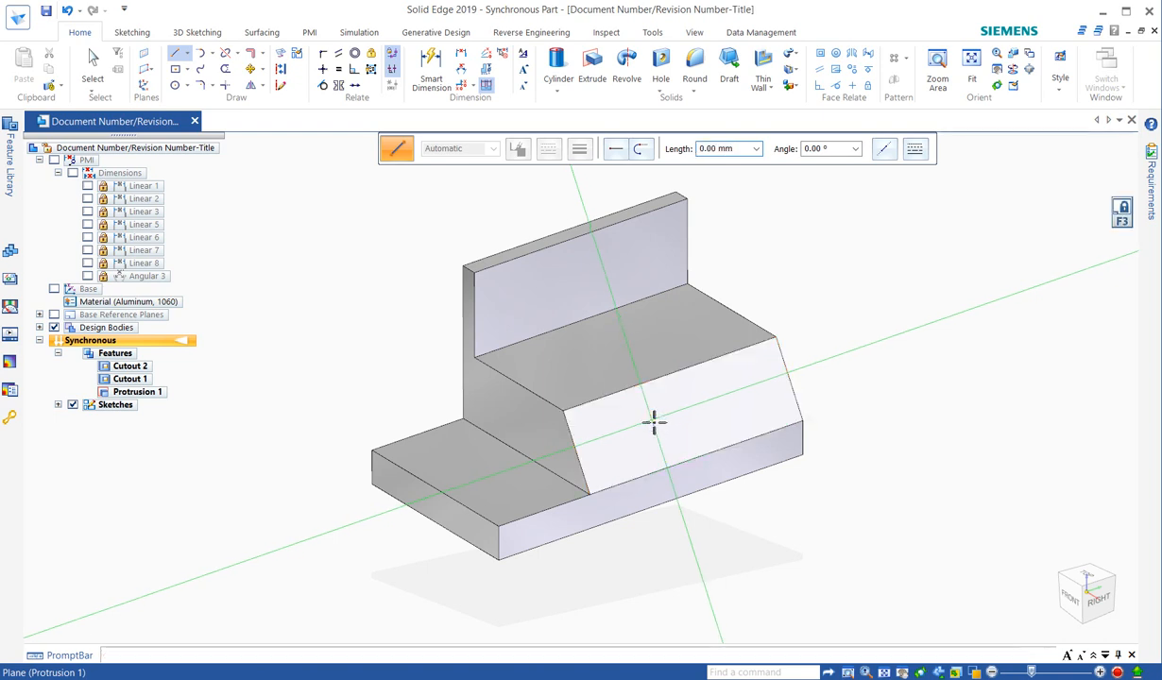
# Sketch a closed slot on the sloped face with straight sides about 28 mm long and tangent end arcs of about 5 mm radius.
pyautogui.click(631, 420)
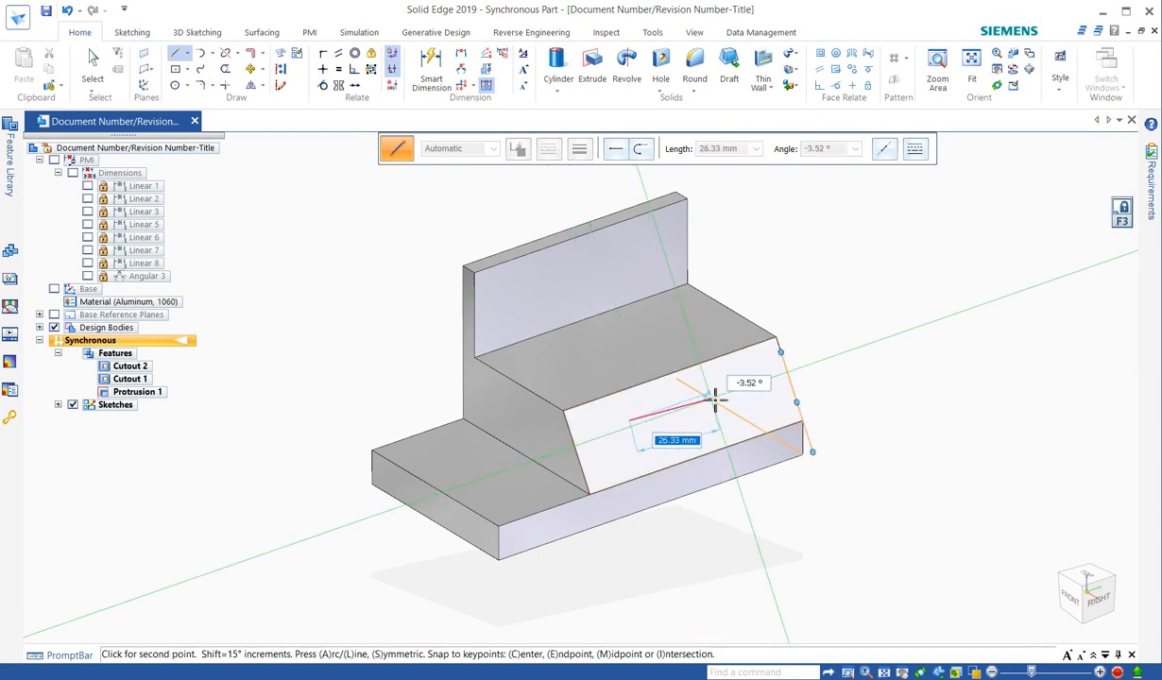
pyautogui.click(719, 399)
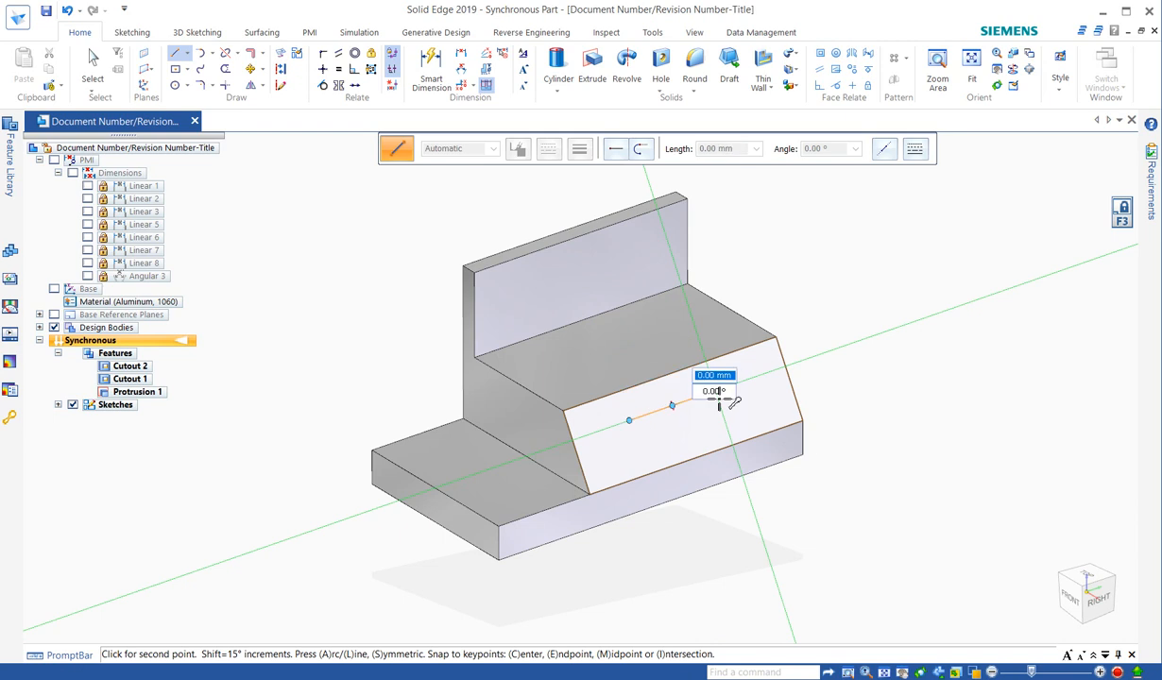
pyautogui.press('a')
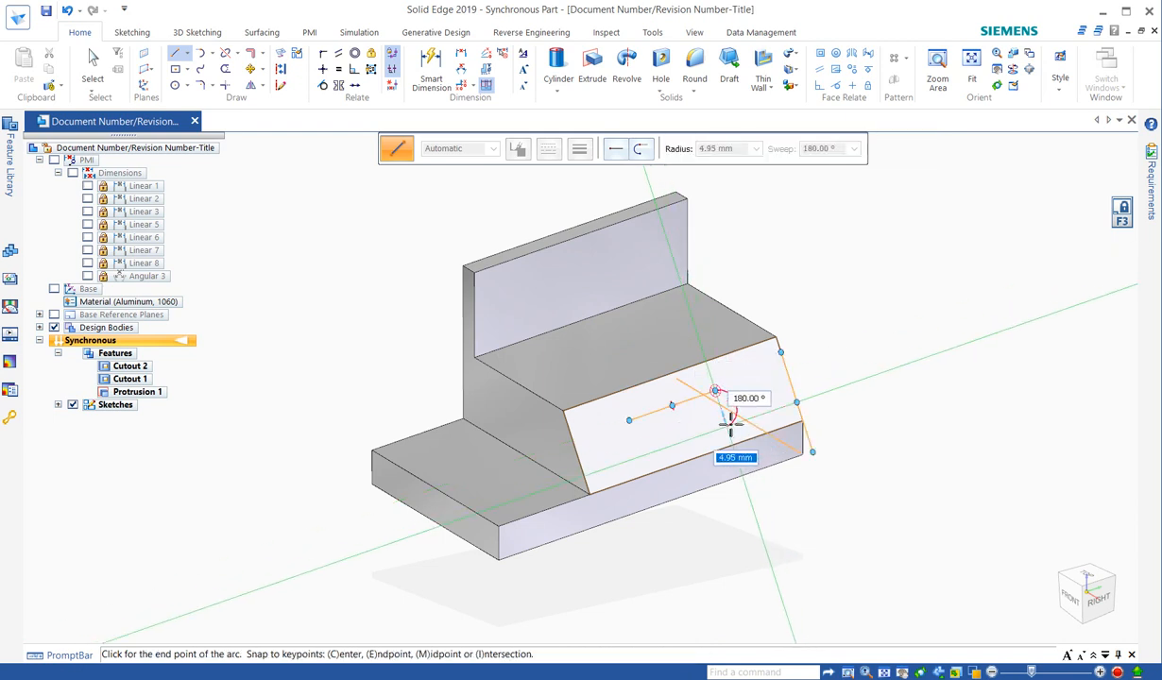
pyautogui.click(727, 427)
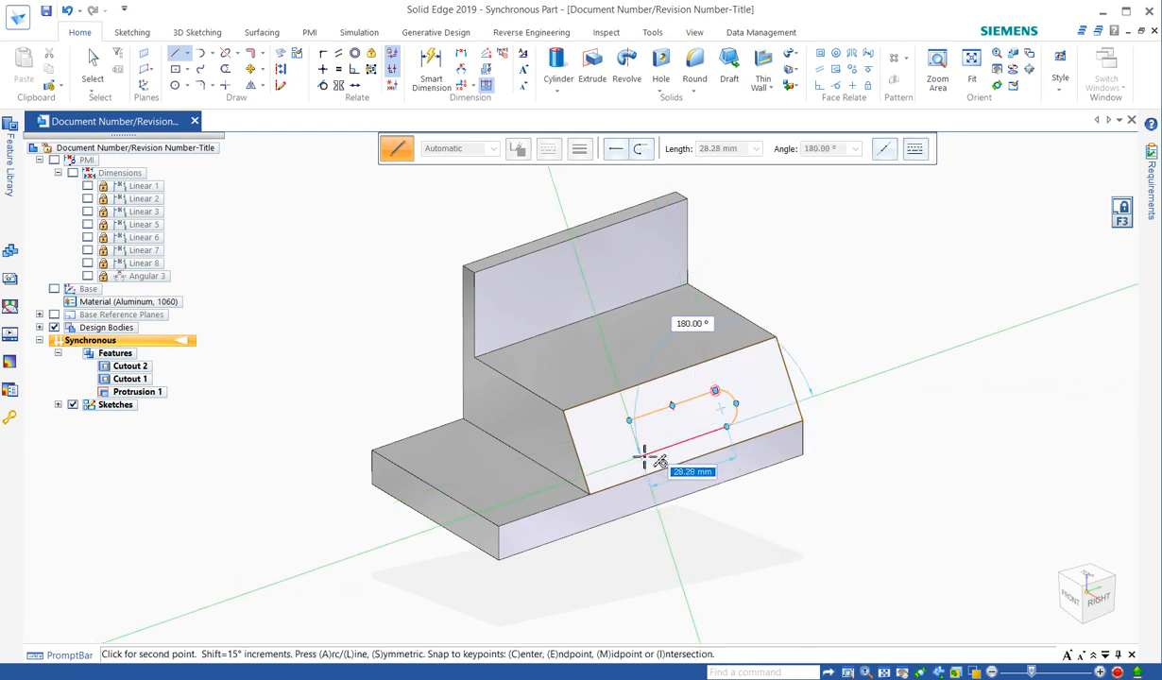
pyautogui.click(642, 456)
pyautogui.press('a')
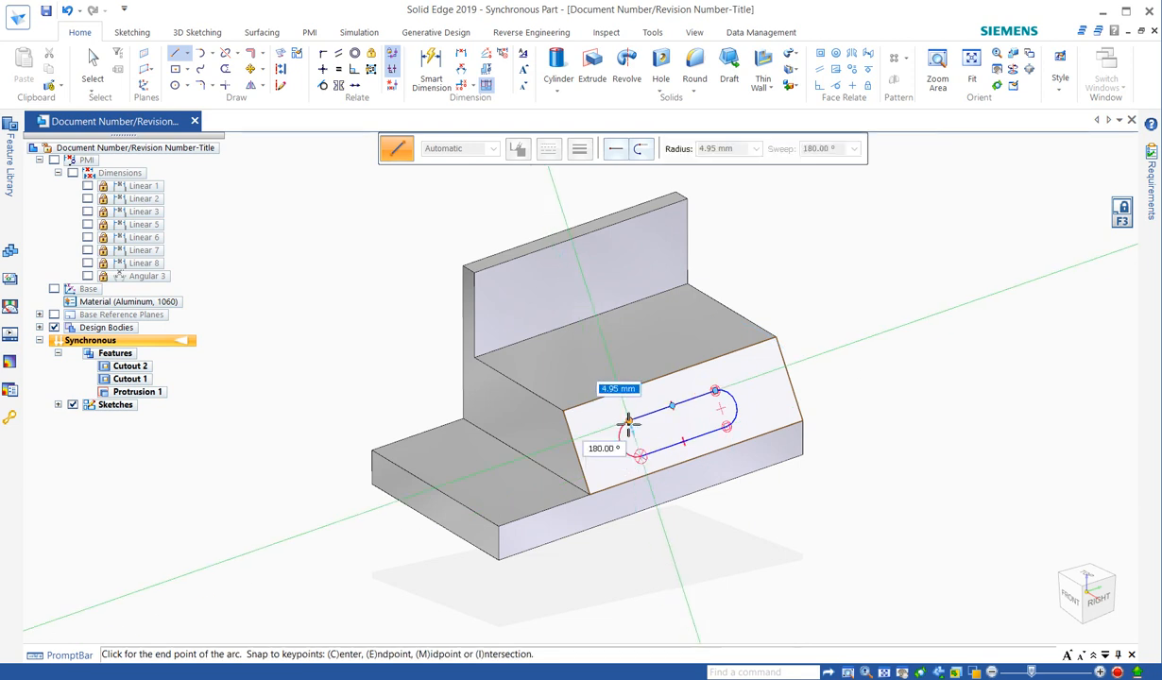
pyautogui.click(630, 422)
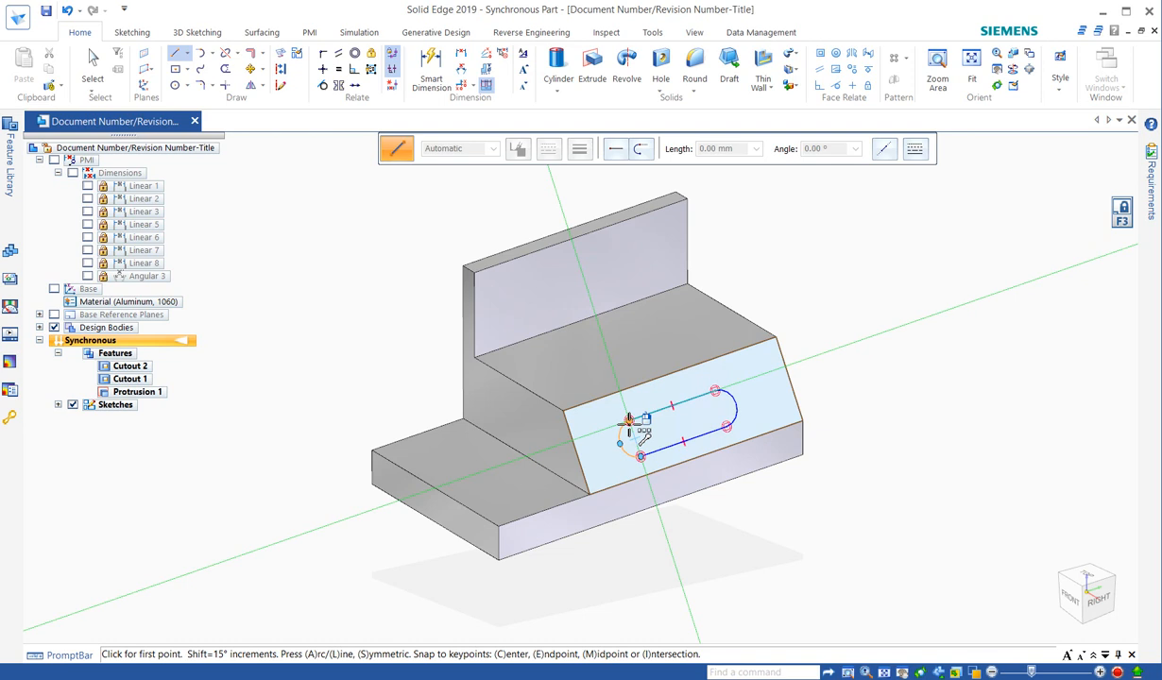
pyautogui.hotkey('ctrl', 'h')
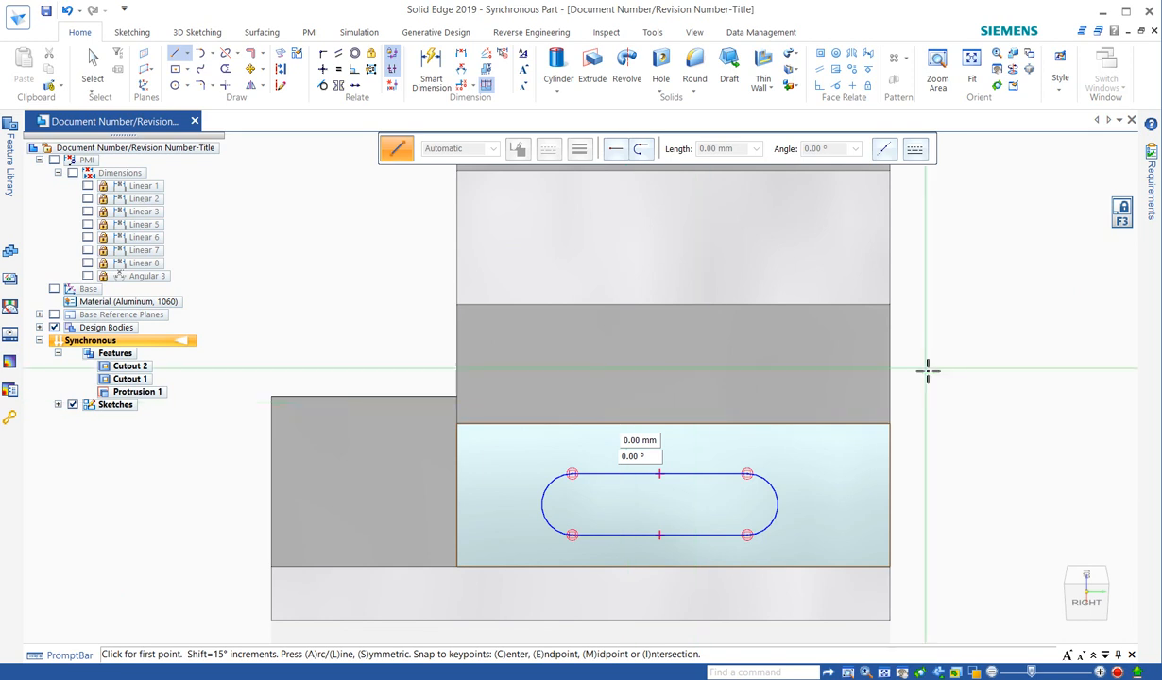
pyautogui.press('Escape')
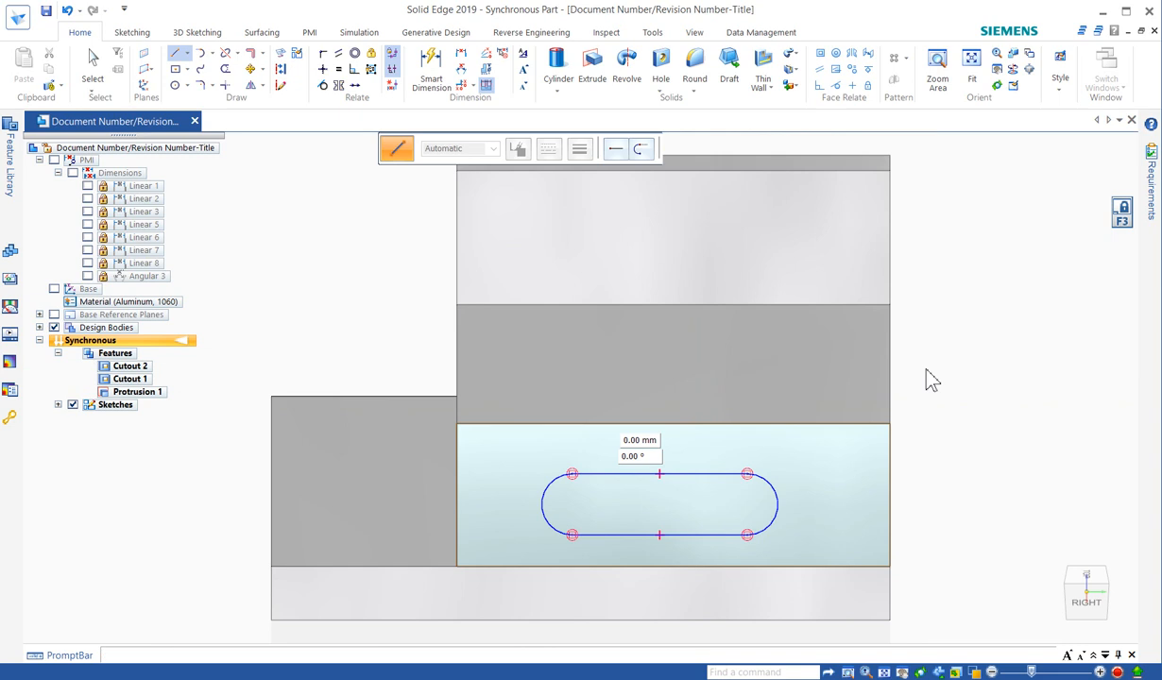
# Dimension the slot's end arc radius and set the length of its straight side to 30 mm.
pyautogui.rightClick(926, 373)
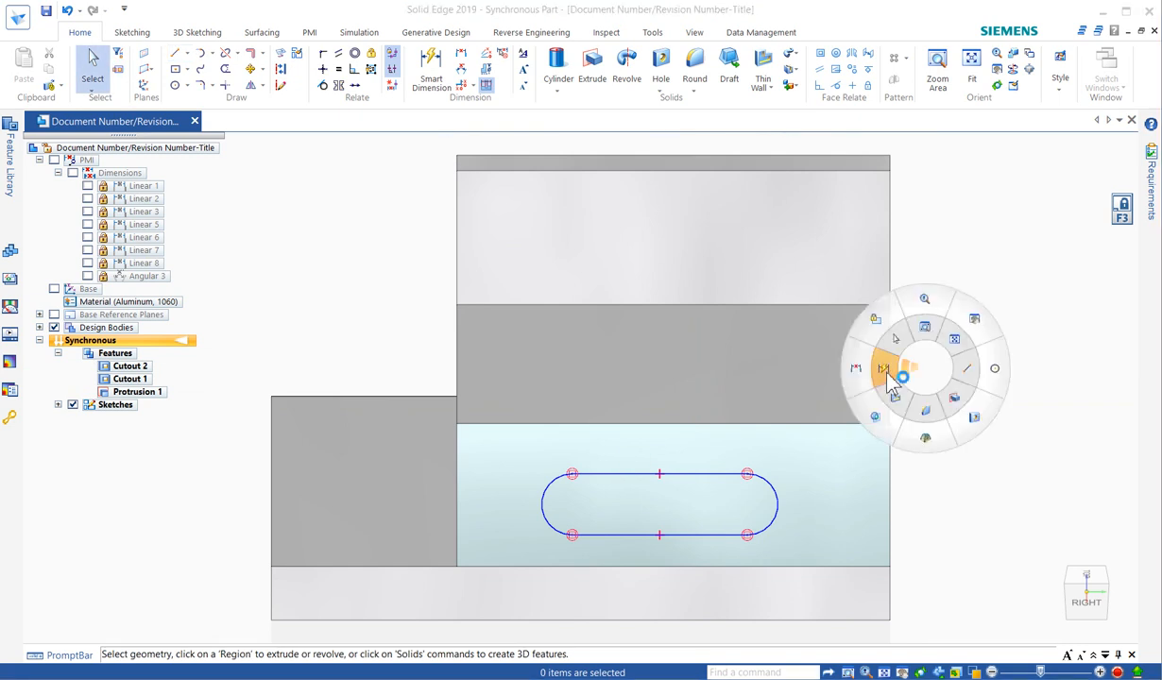
pyautogui.click(887, 373)
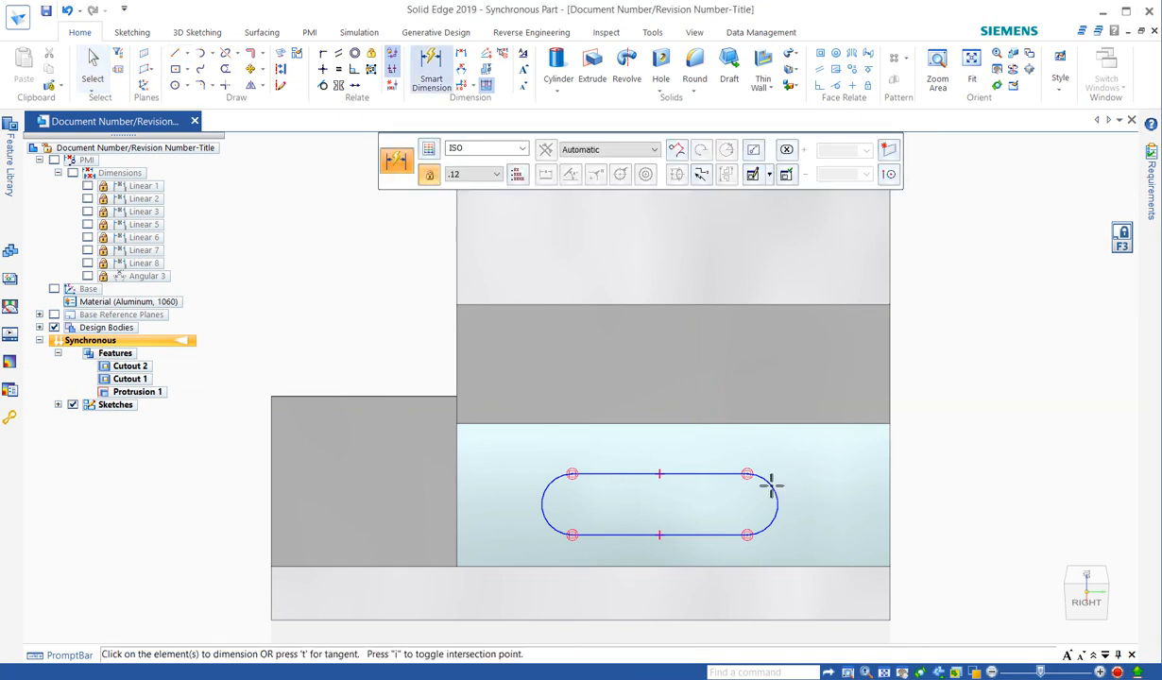
pyautogui.click(770, 484)
pyautogui.click(926, 365)
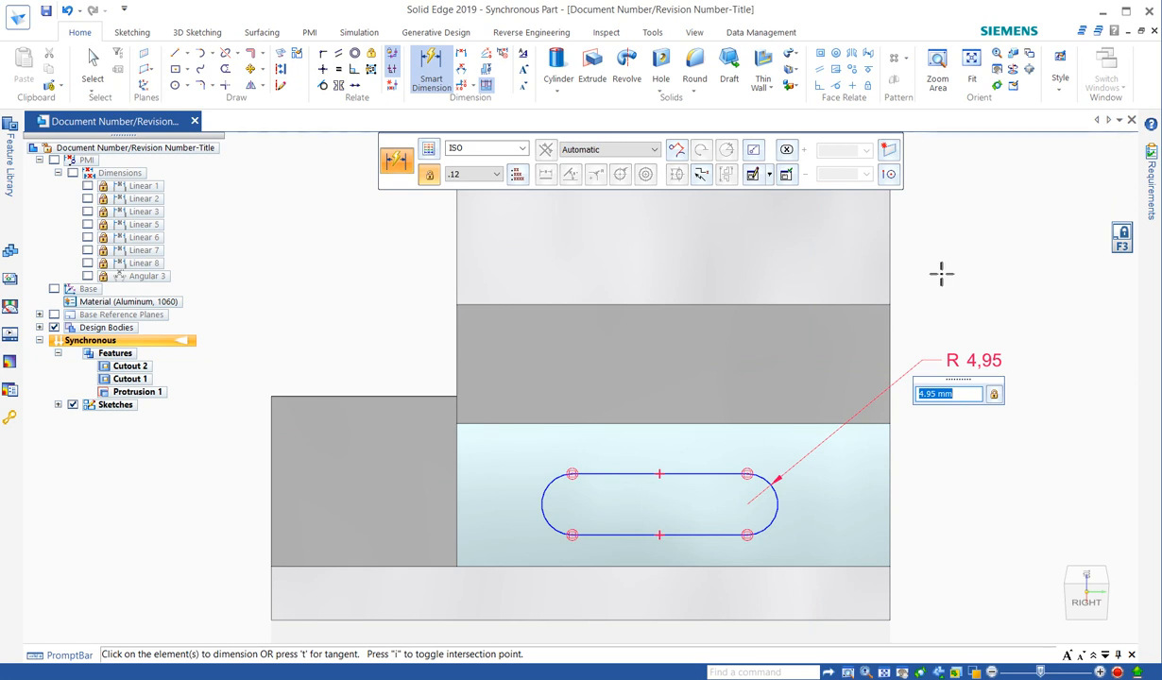
pyautogui.click(696, 473)
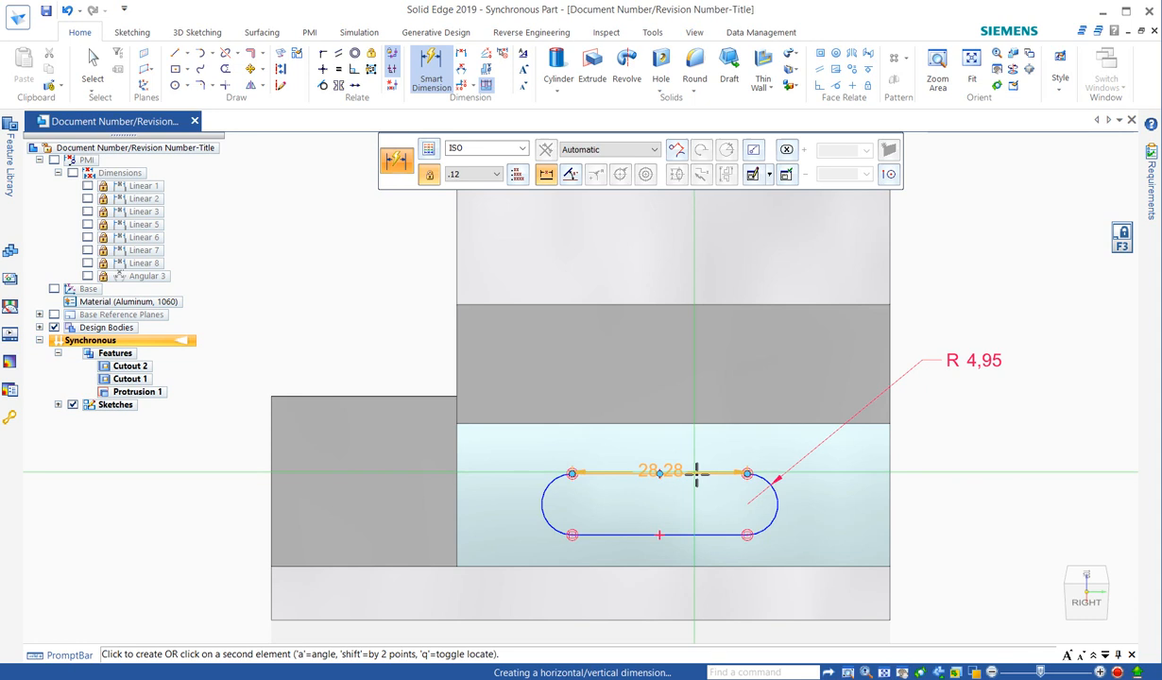
pyautogui.click(649, 372)
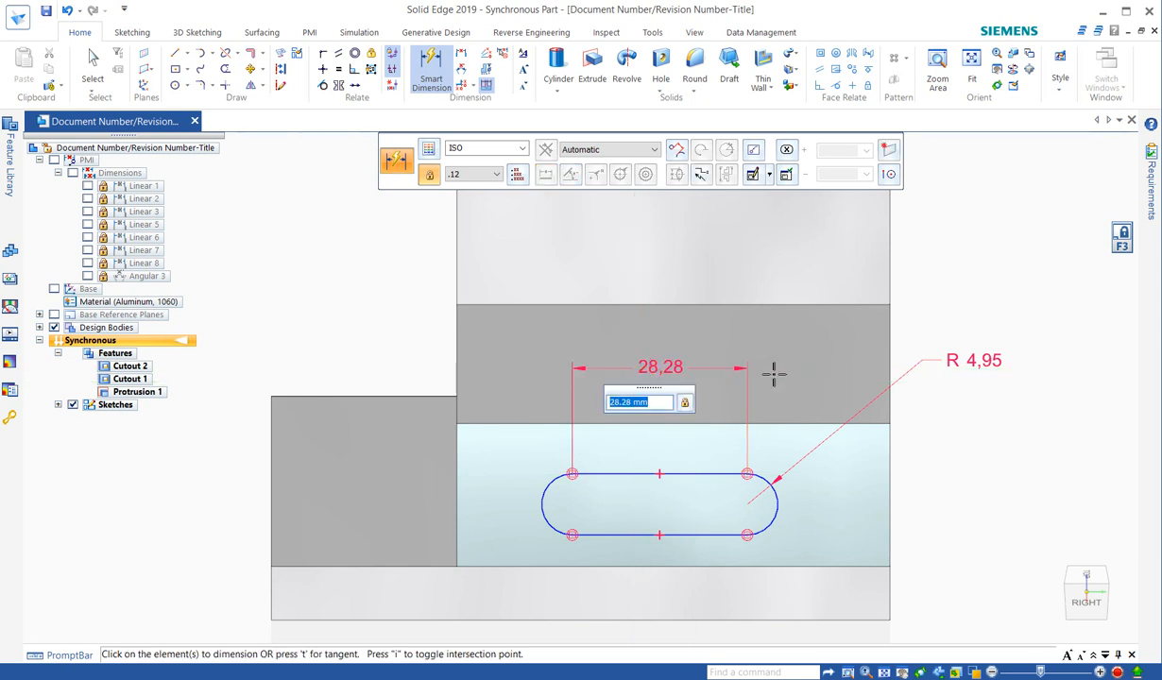
pyautogui.write('30')
pyautogui.press('Return')
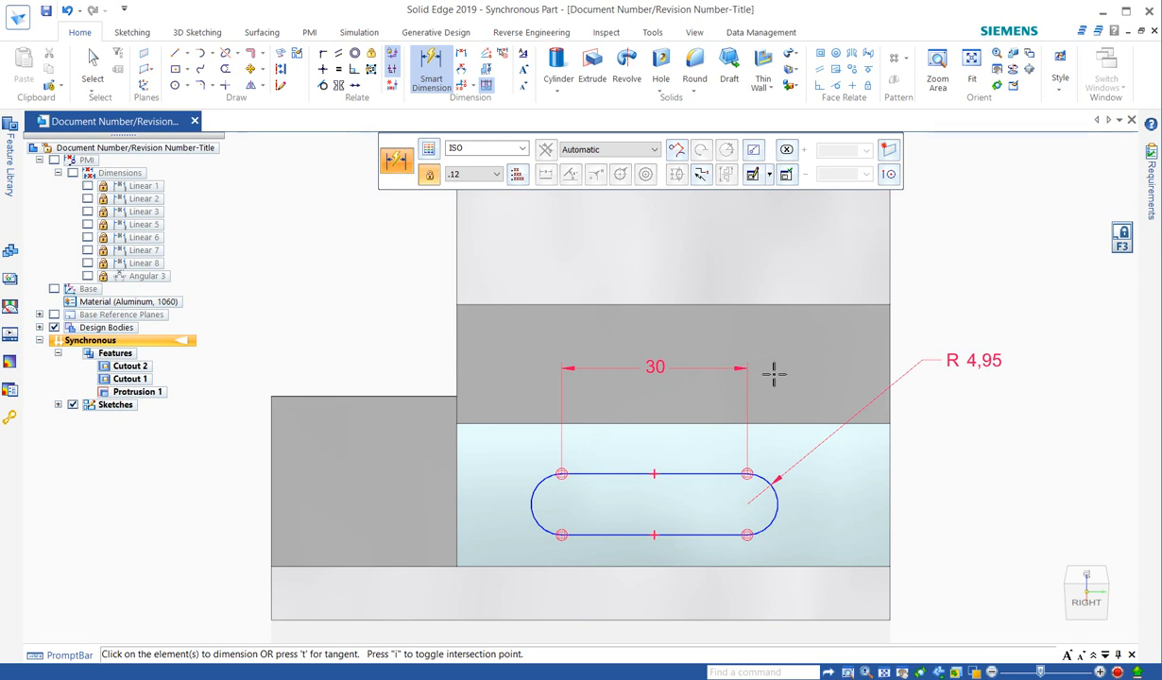
# Start Rectangle by Center, release the sketch plane lock from the sloped face, and lock it to the horizontal step face.
pyautogui.moveTo(869, 408); pyautogui.dragTo(956, 383, button='middle')
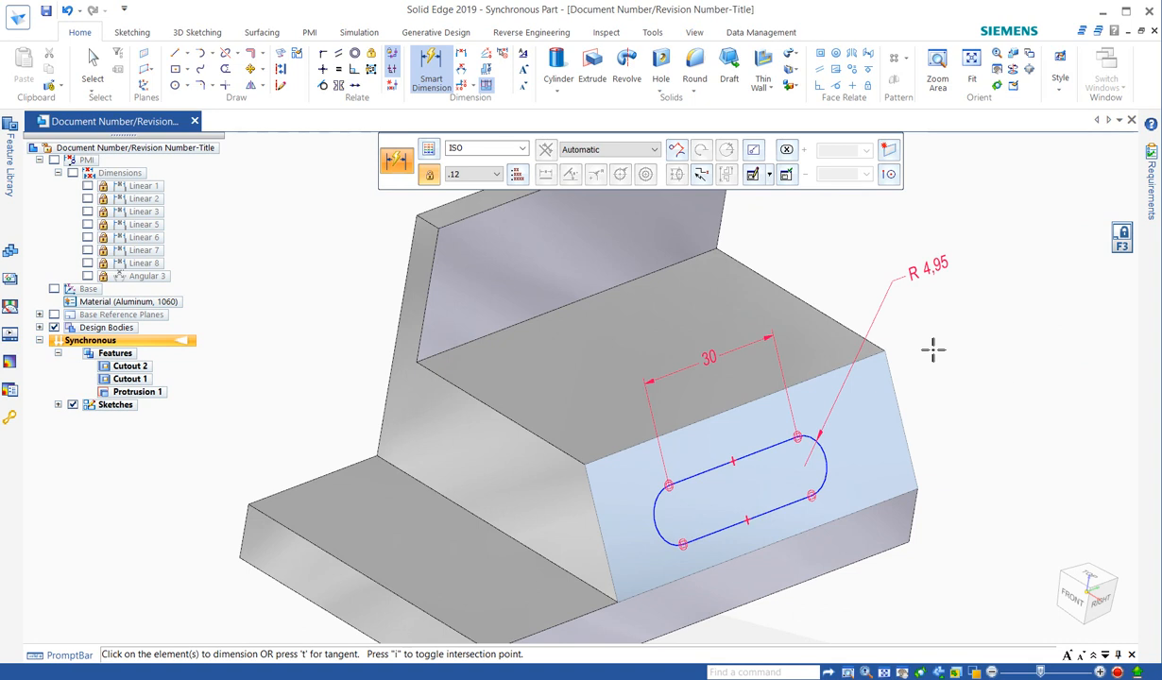
pyautogui.click(176, 57)
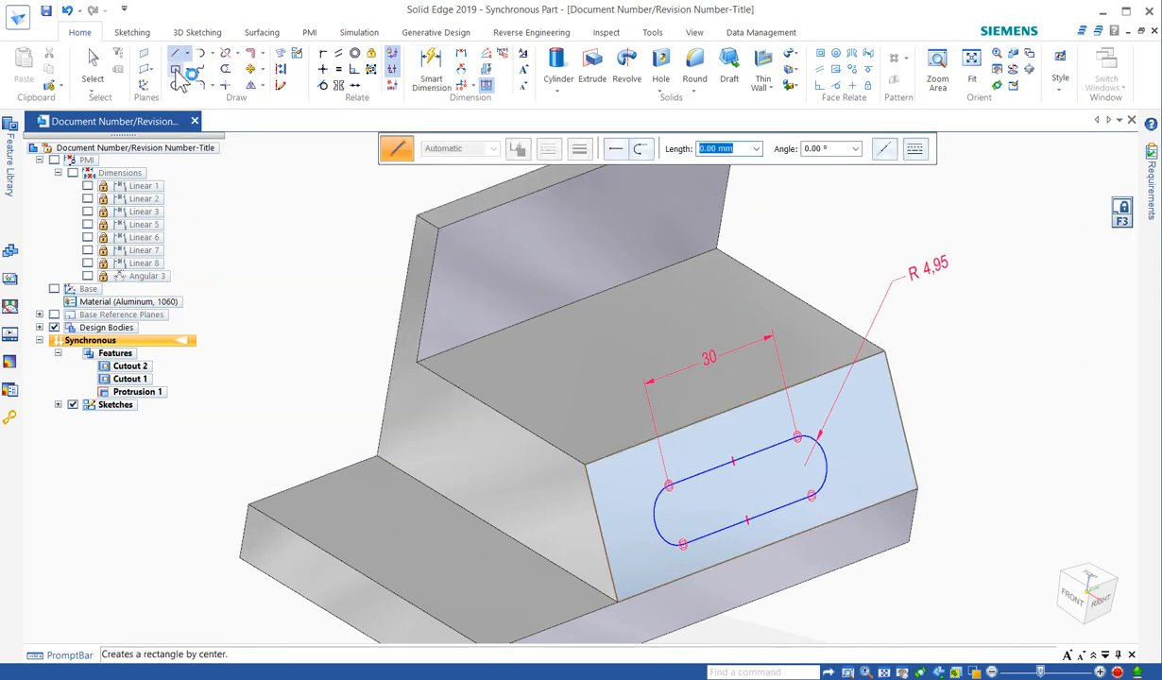
pyautogui.click(175, 69)
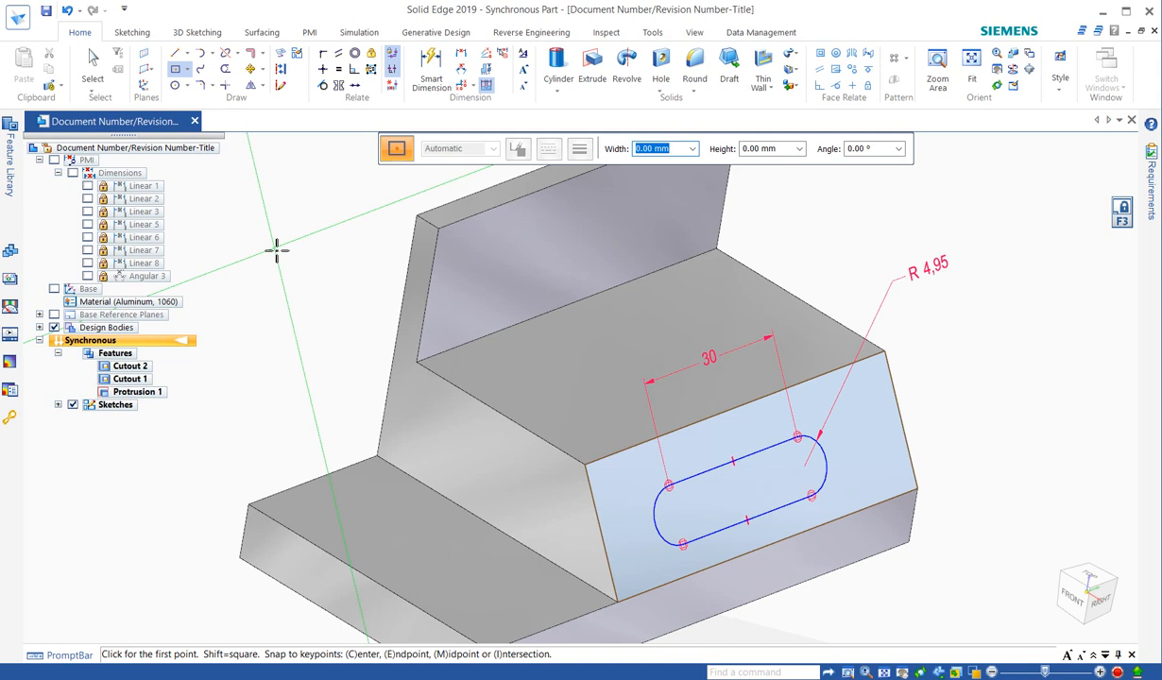
pyautogui.click(1120, 216)
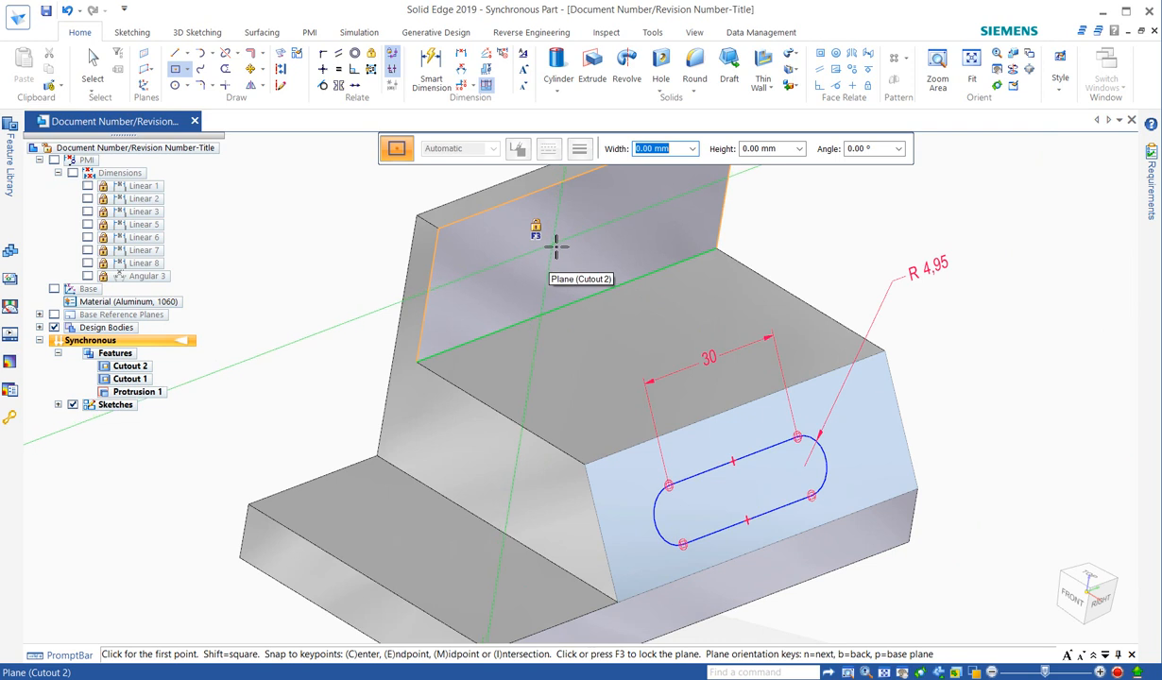
pyautogui.moveTo(813, 223)
pyautogui.mouseDown(button='middle')
pyautogui.moveTo(771, 446)
pyautogui.moveTo(617, 371)
pyautogui.moveTo(668, 448)
pyautogui.moveTo(680, 431)
pyautogui.mouseUp(button='middle')
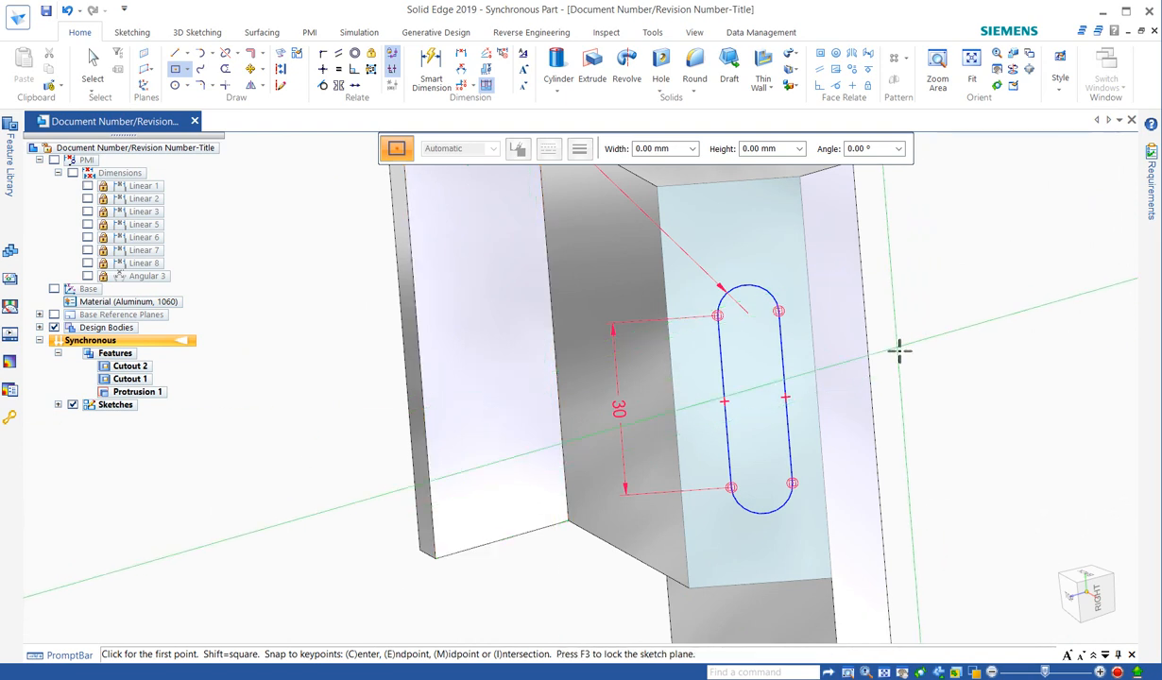
pyautogui.moveTo(898, 348); pyautogui.dragTo(1006, 442, button='middle')
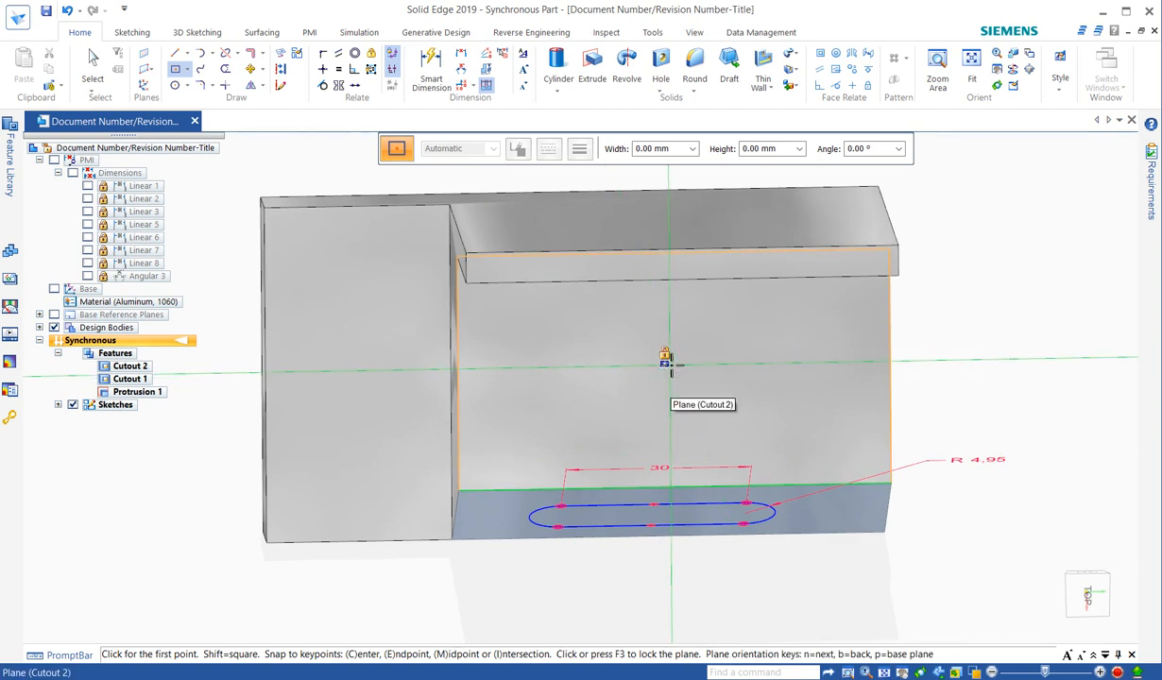
pyautogui.press('F3')
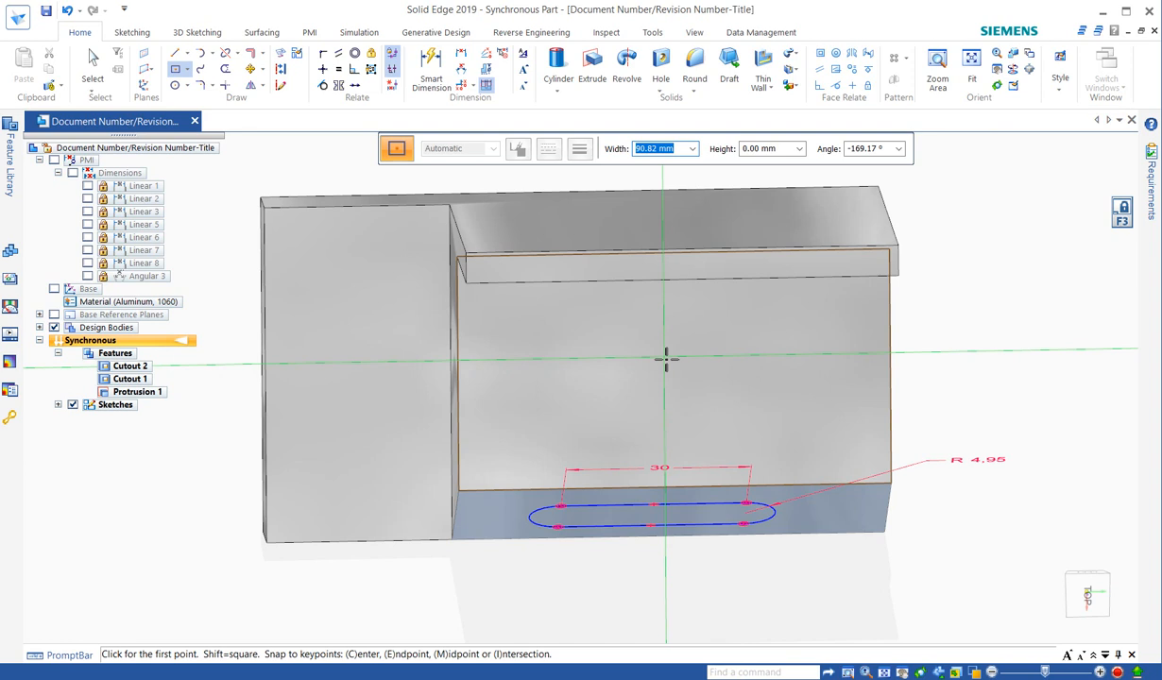
# Draw a centre rectangle about 29 mm by 17 mm in the middle of the horizontal step face.
pyautogui.hotkey('ctrl', 'h')
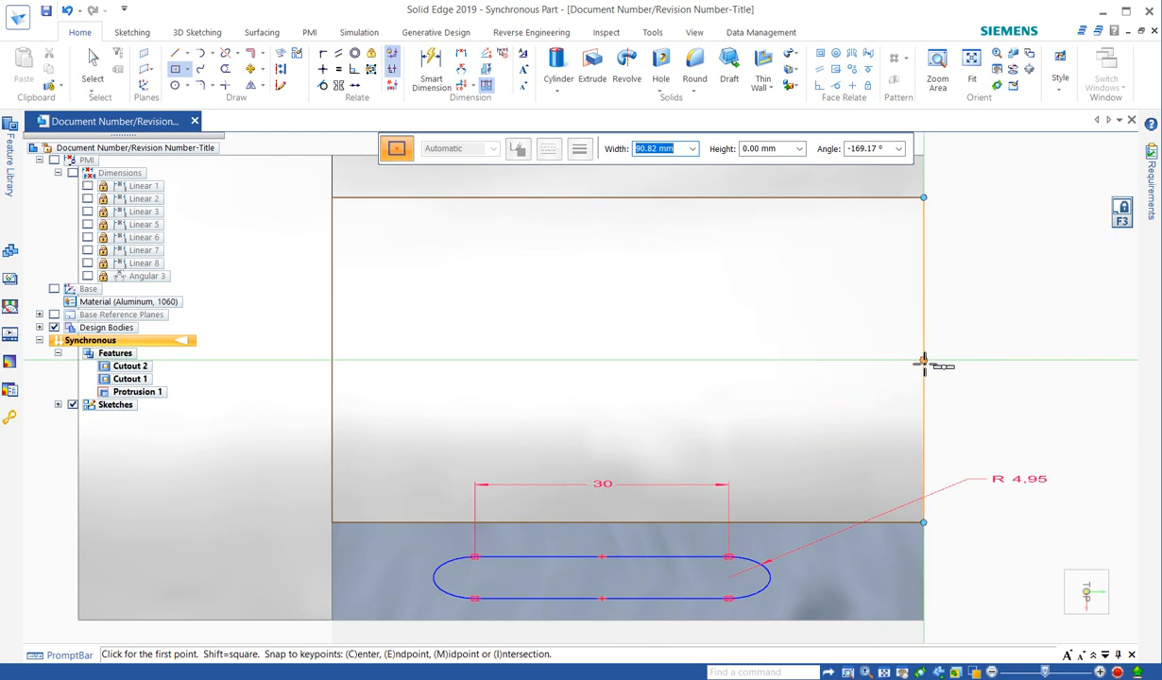
pyautogui.click(627, 361)
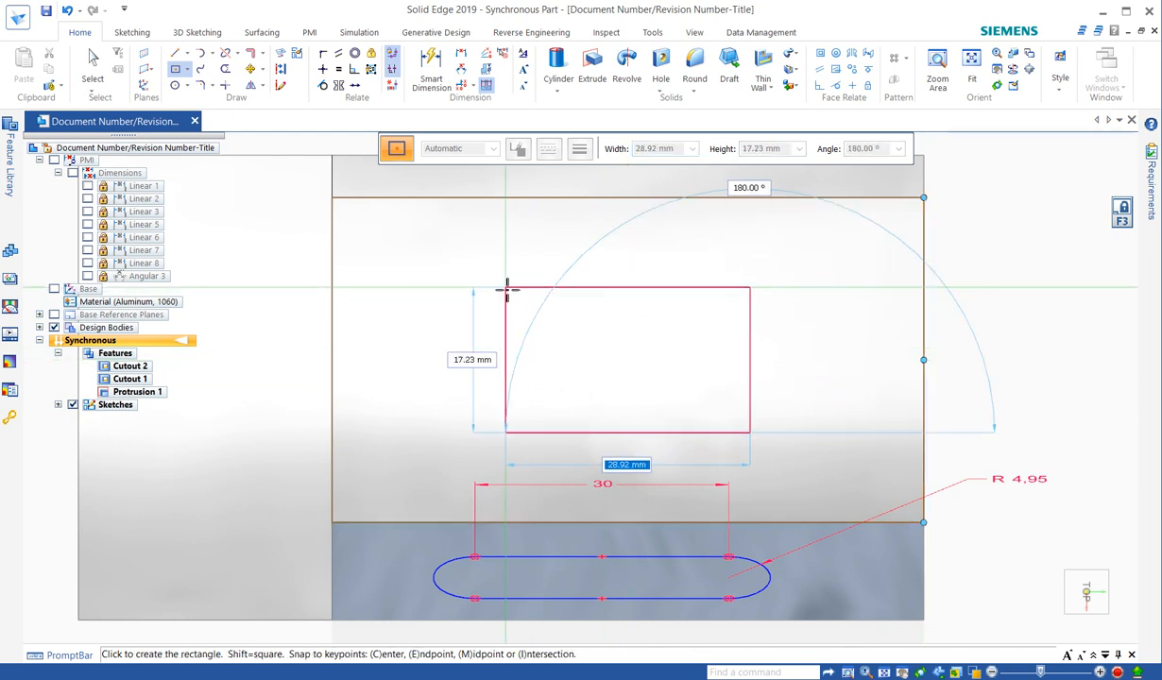
pyautogui.click(505, 287)
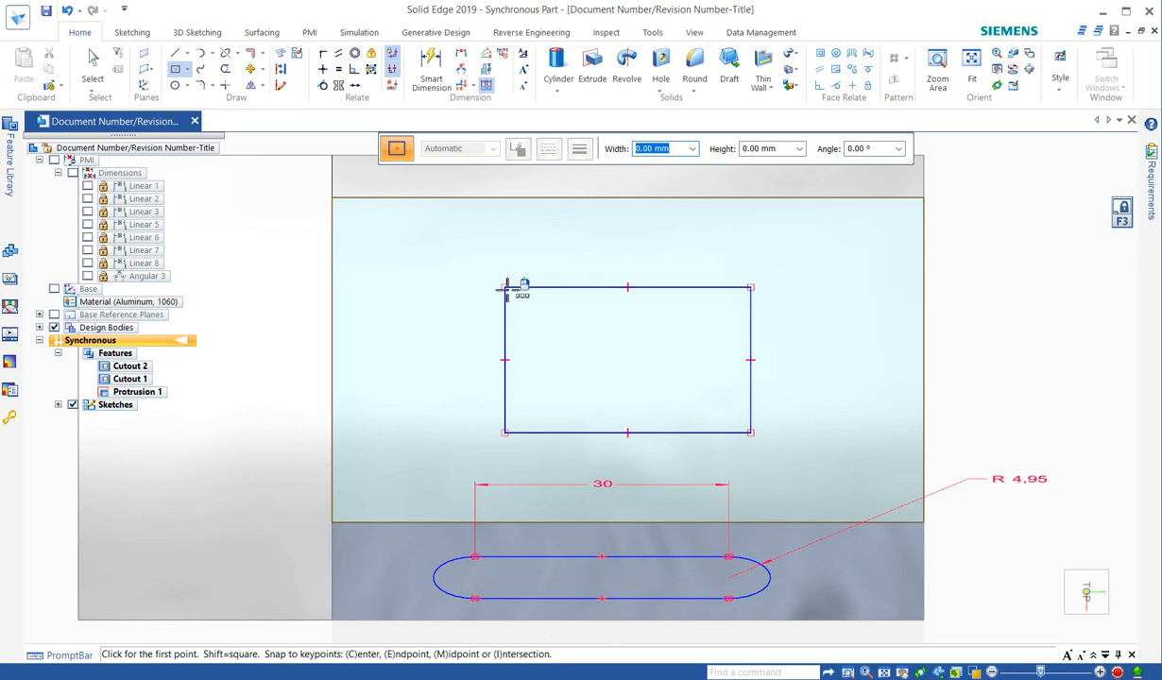
# Undo all actions from the rectangle back through both feature reorders.
pyautogui.moveTo(963, 435); pyautogui.dragTo(997, 335, button='middle')
pyautogui.scroll(-3, 937, 321)
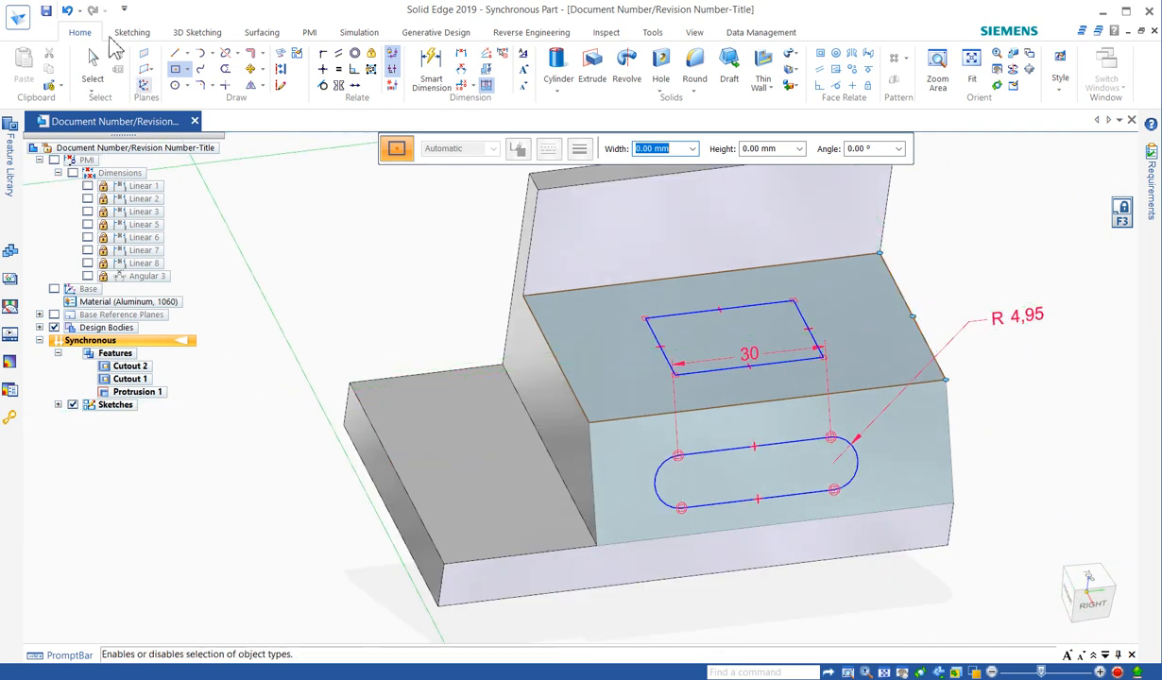
pyautogui.click(80, 12)
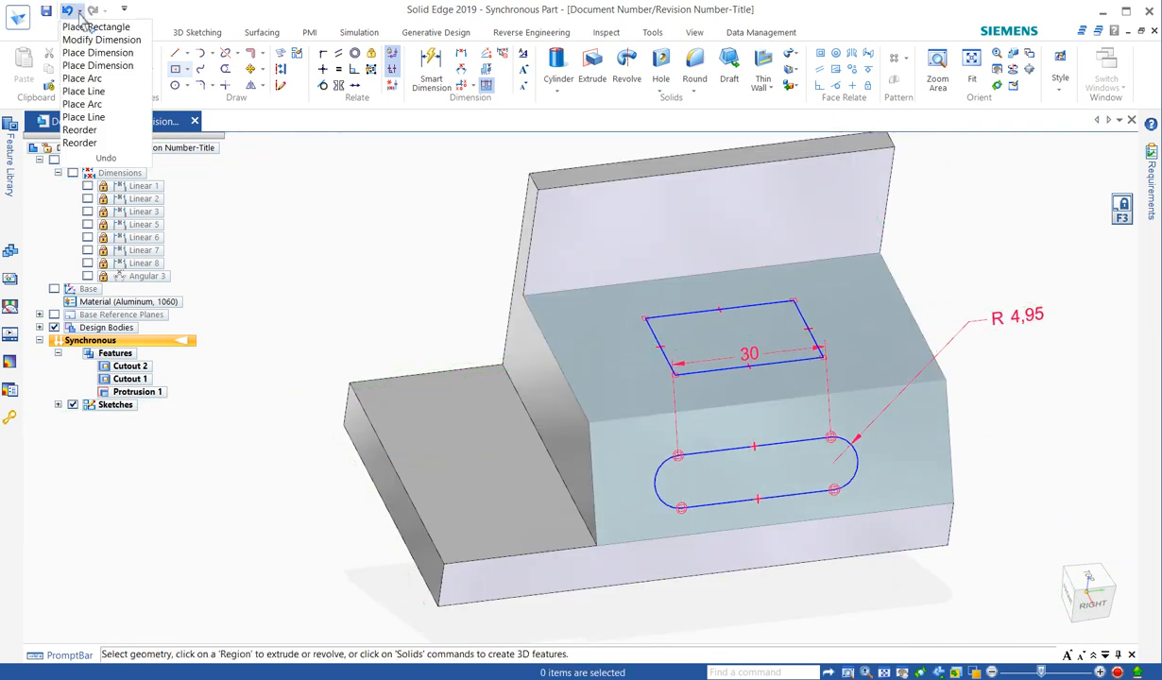
pyautogui.click(95, 144)
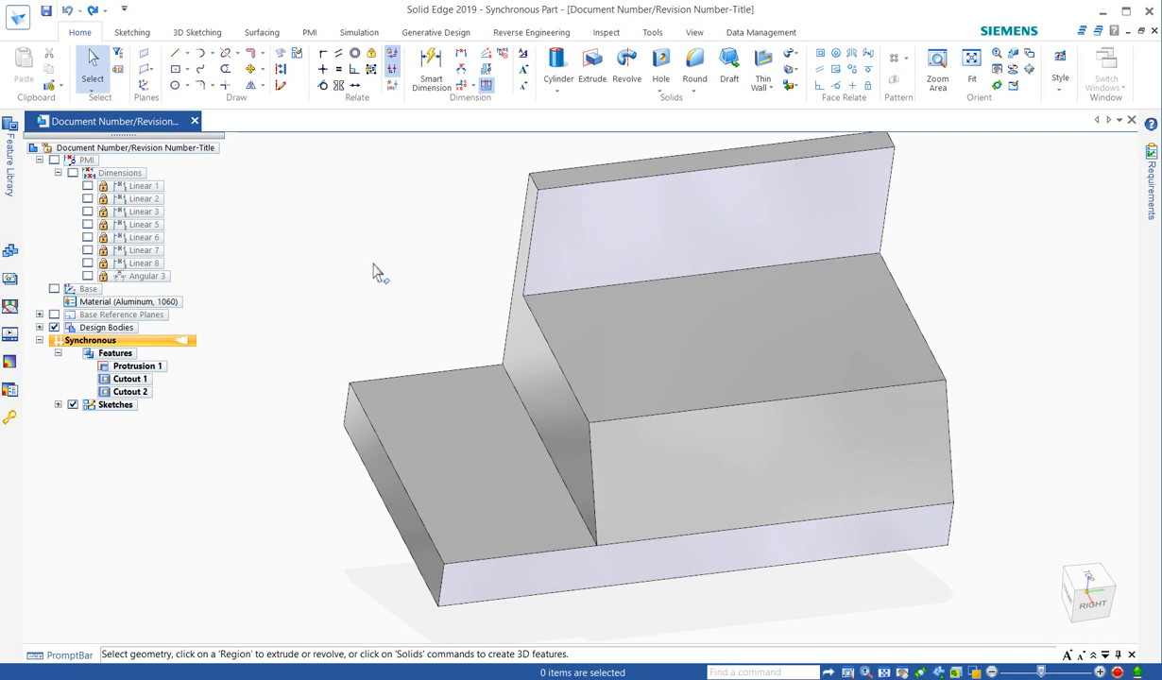
# Switch the part from the synchronous to the ordered modeling environment.
pyautogui.rightClick(126, 352)
pyautogui.click(188, 494)
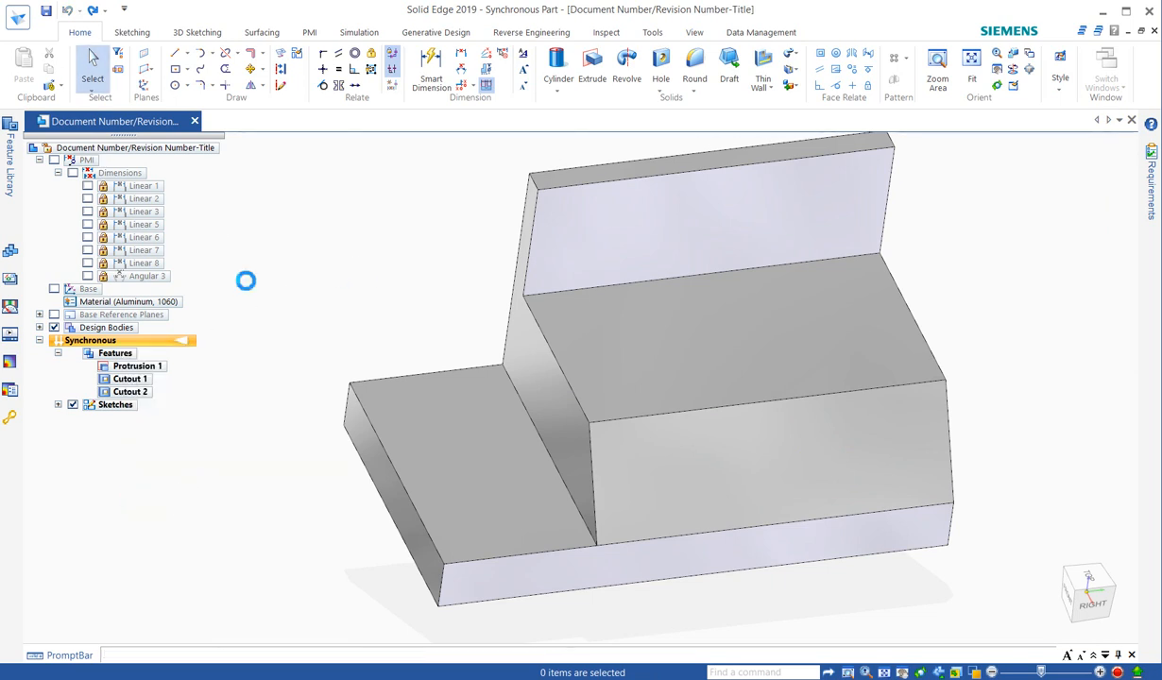
pyautogui.moveTo(355, 267); pyautogui.dragTo(361, 233, button='middle')
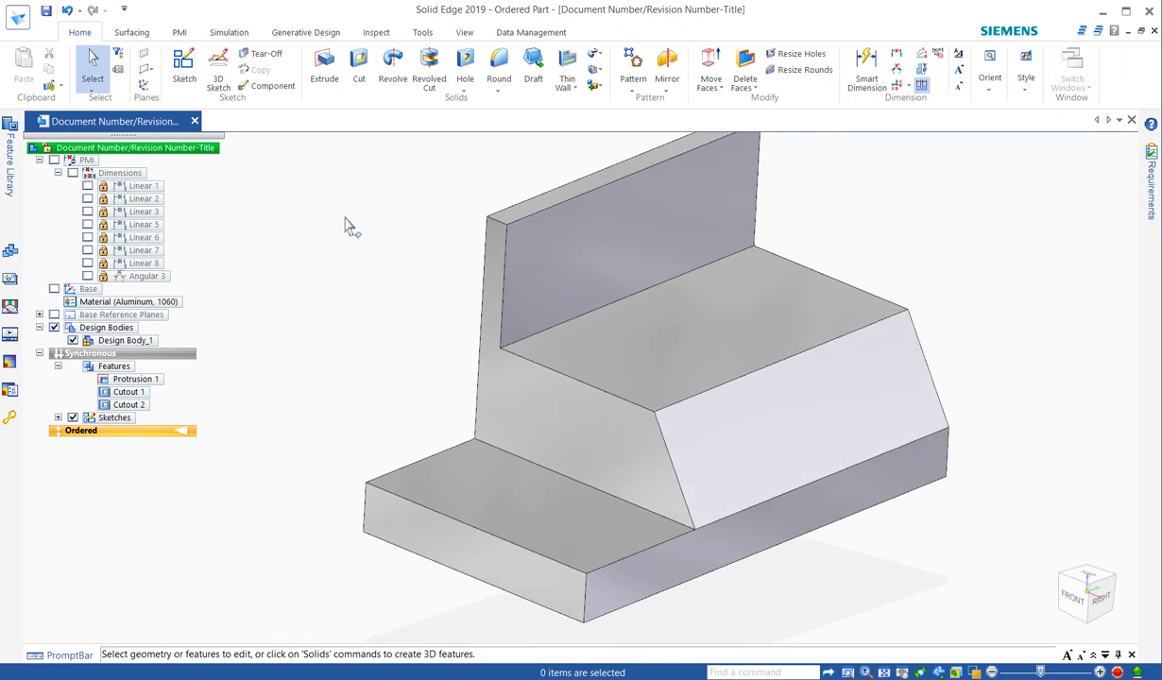
pyautogui.click(360, 70)
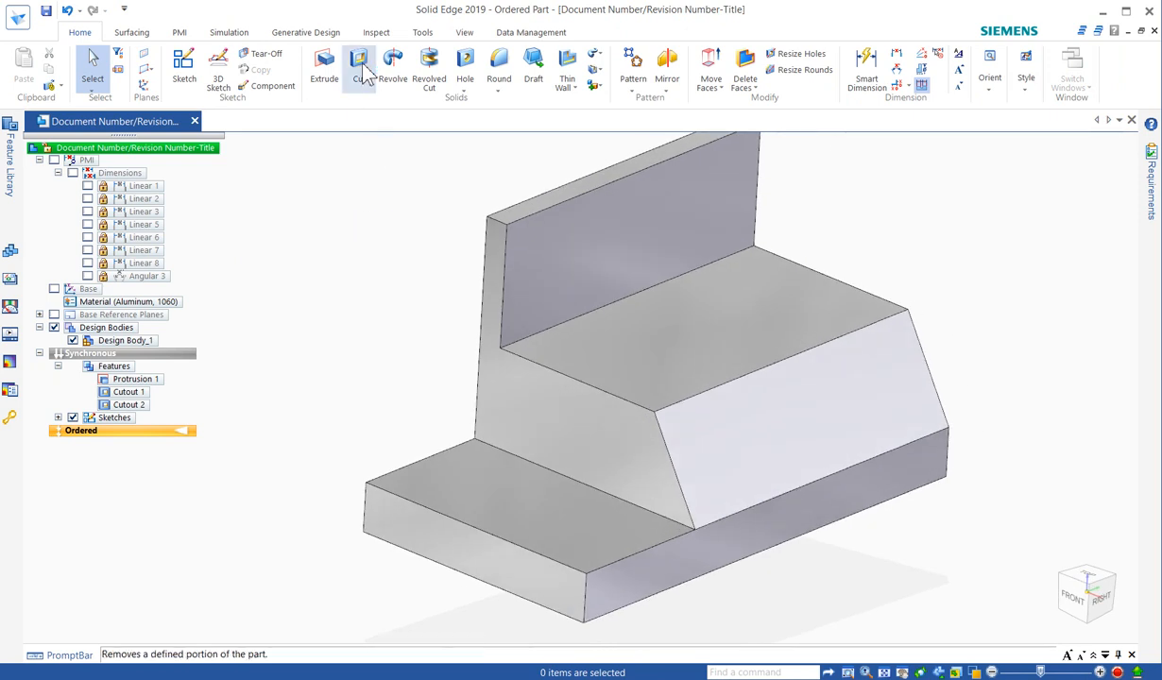
pyautogui.click(189, 72)
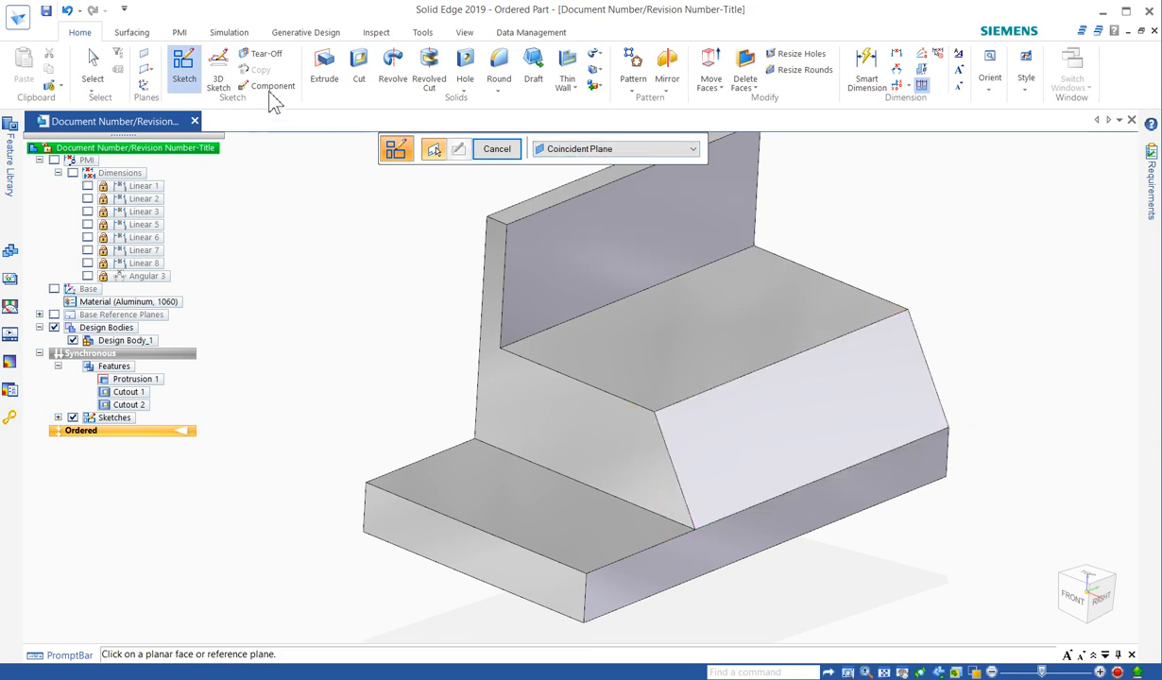
pyautogui.click(324, 74)
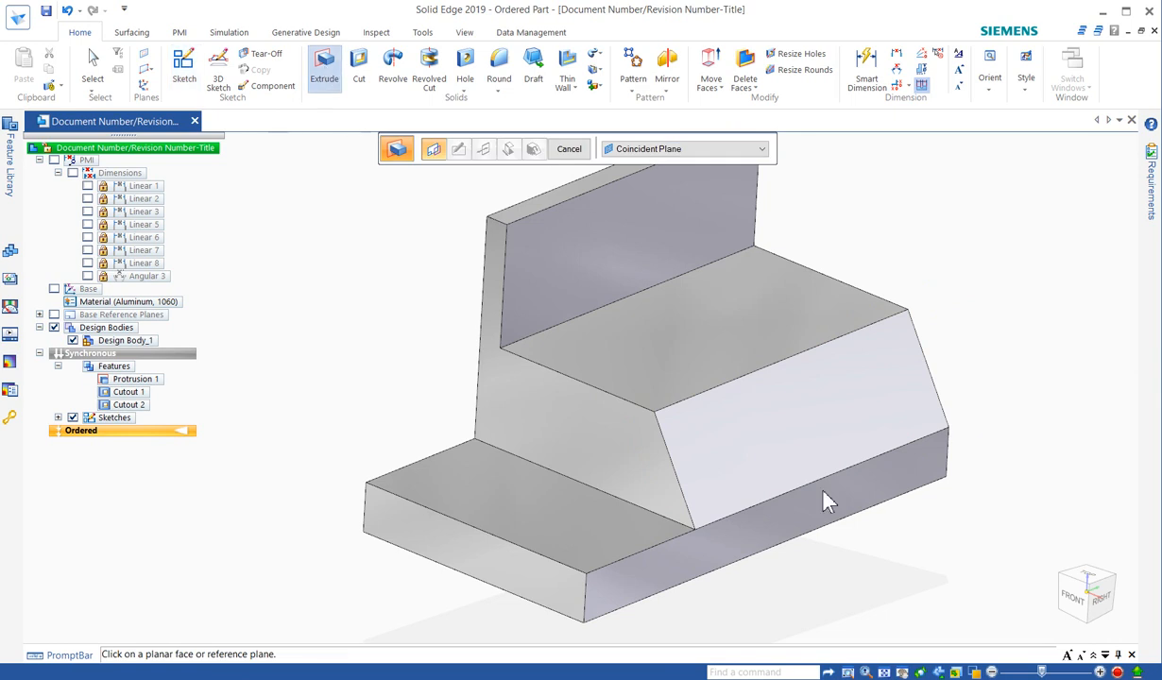
# Start an ordered sketch on the sloped face, using the face's lower edge as the horizontal direction.
pyautogui.click(185, 77)
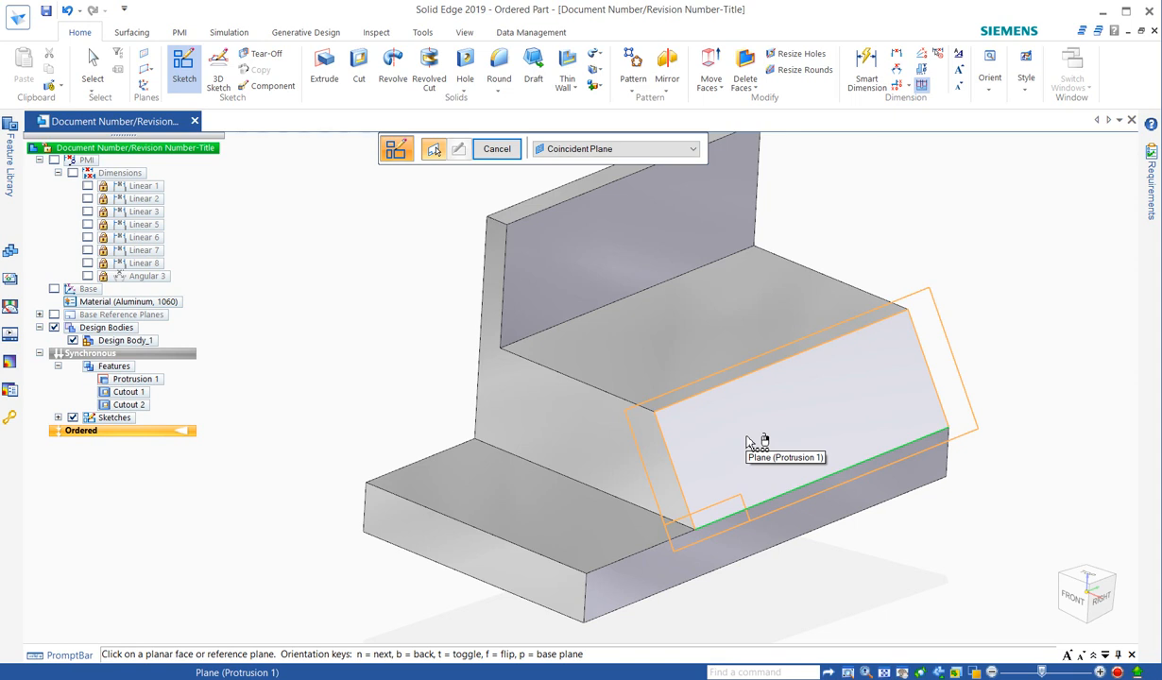
pyautogui.press('n')
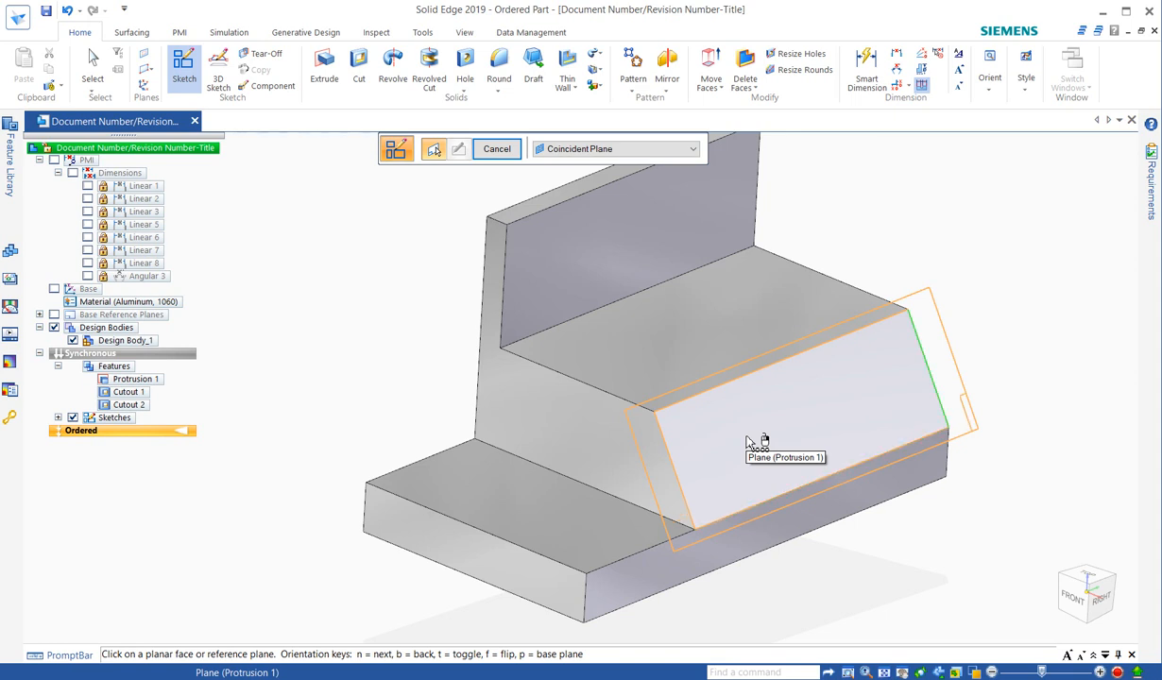
pyautogui.press('n')
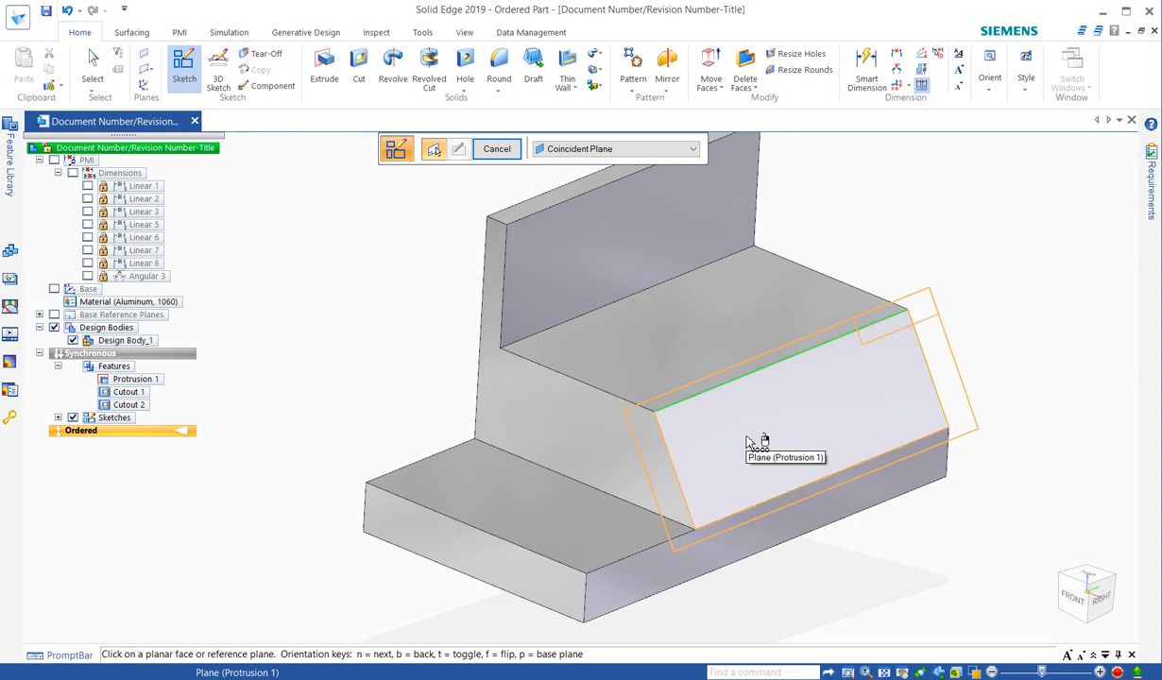
pyautogui.press('n')
pyautogui.press('n')
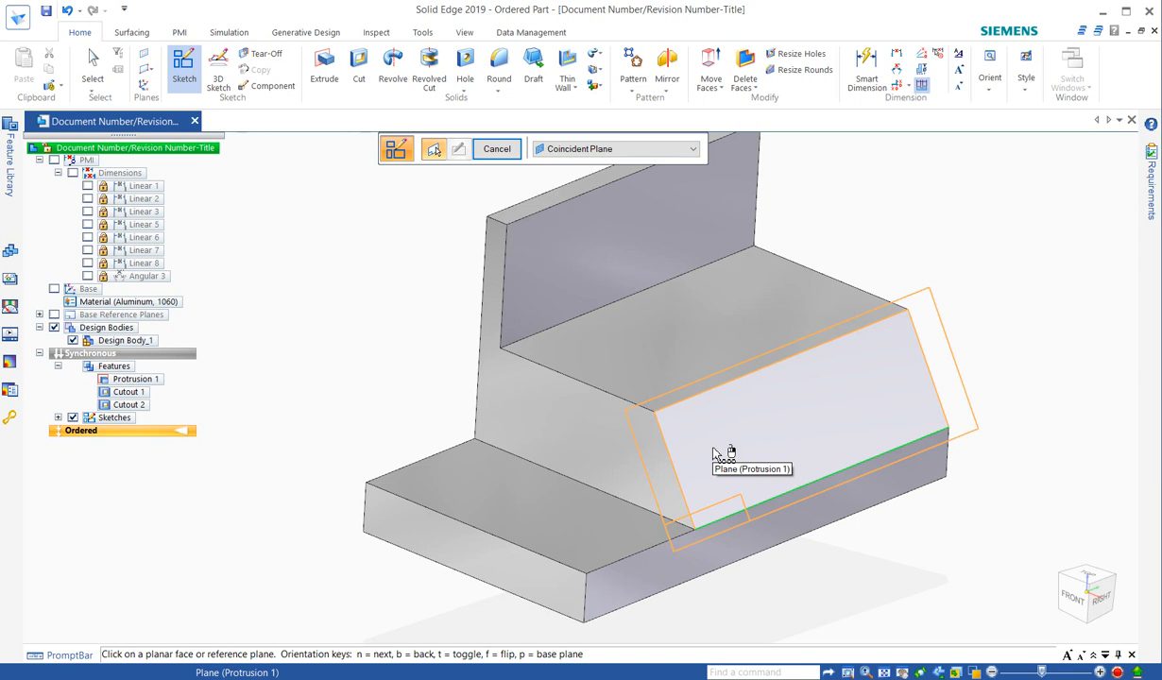
pyautogui.click(714, 451)
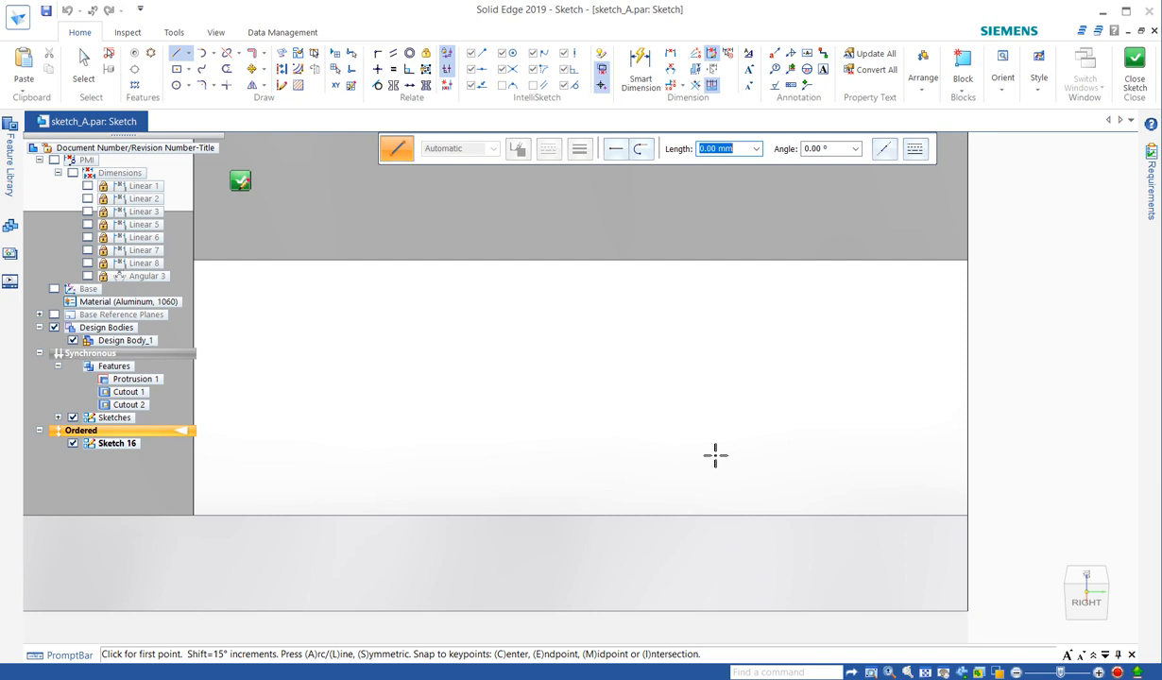
# Draw a centre rectangle near the middle of the sloped face, then close and finish the sketch.
pyautogui.moveTo(618, 427); pyautogui.dragTo(652, 465, button='right')
pyautogui.click(543, 389)
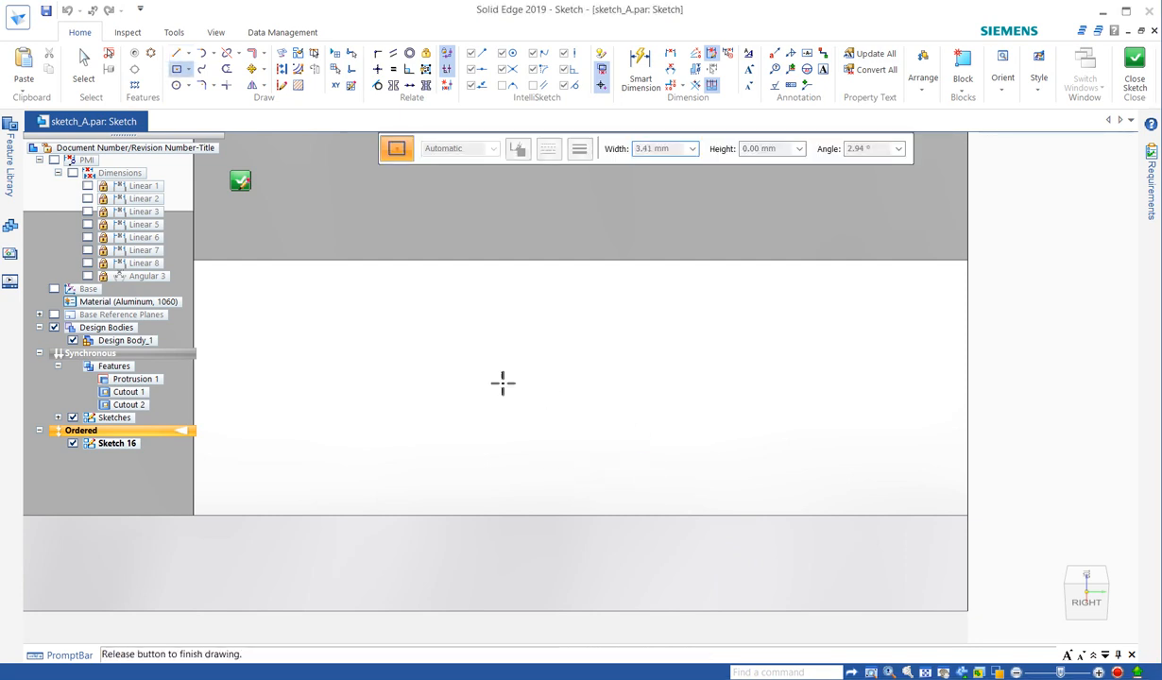
pyautogui.click(365, 307)
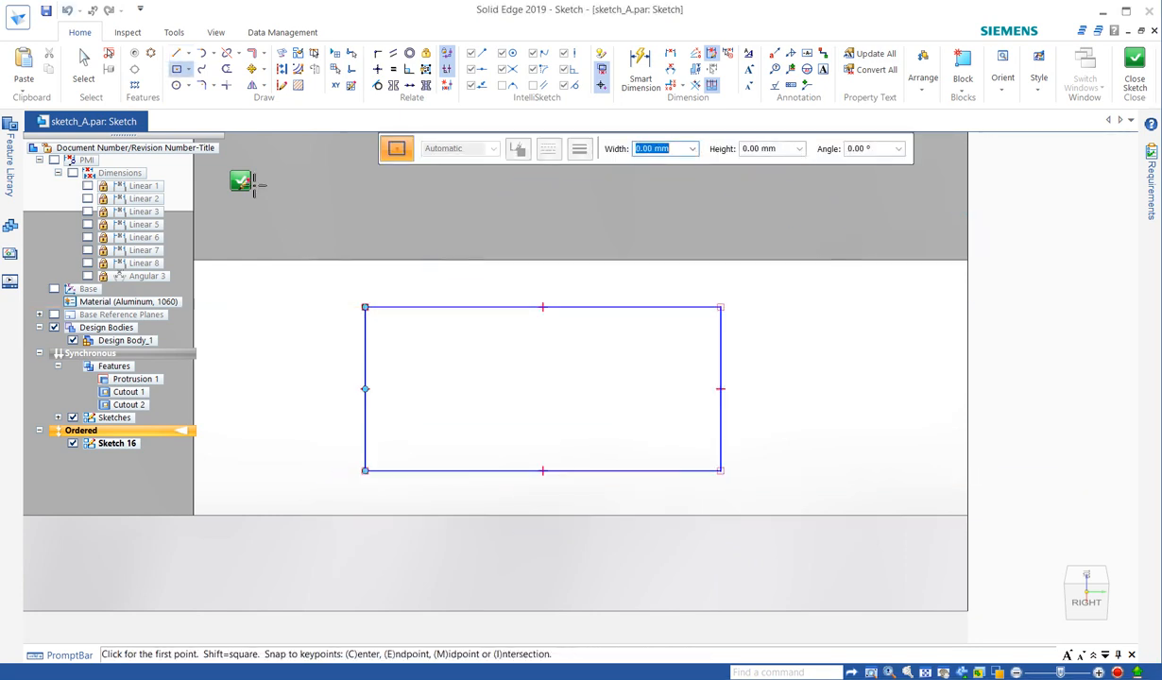
pyautogui.click(240, 184)
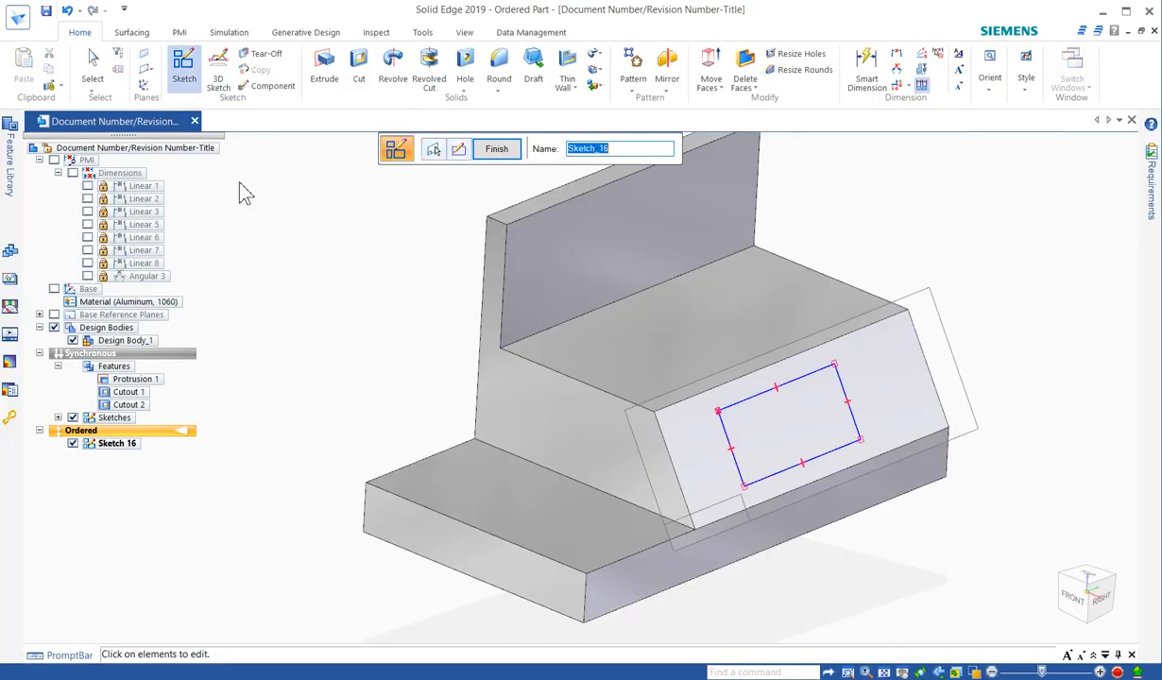
pyautogui.click(496, 150)
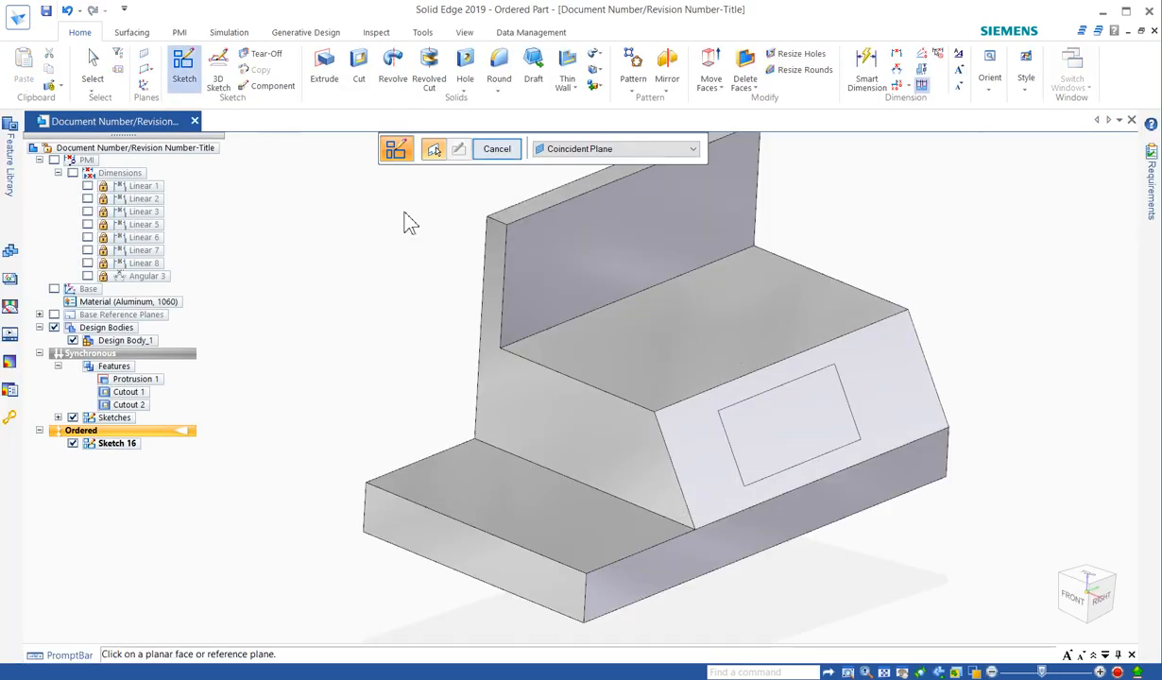
pyautogui.press('Escape')
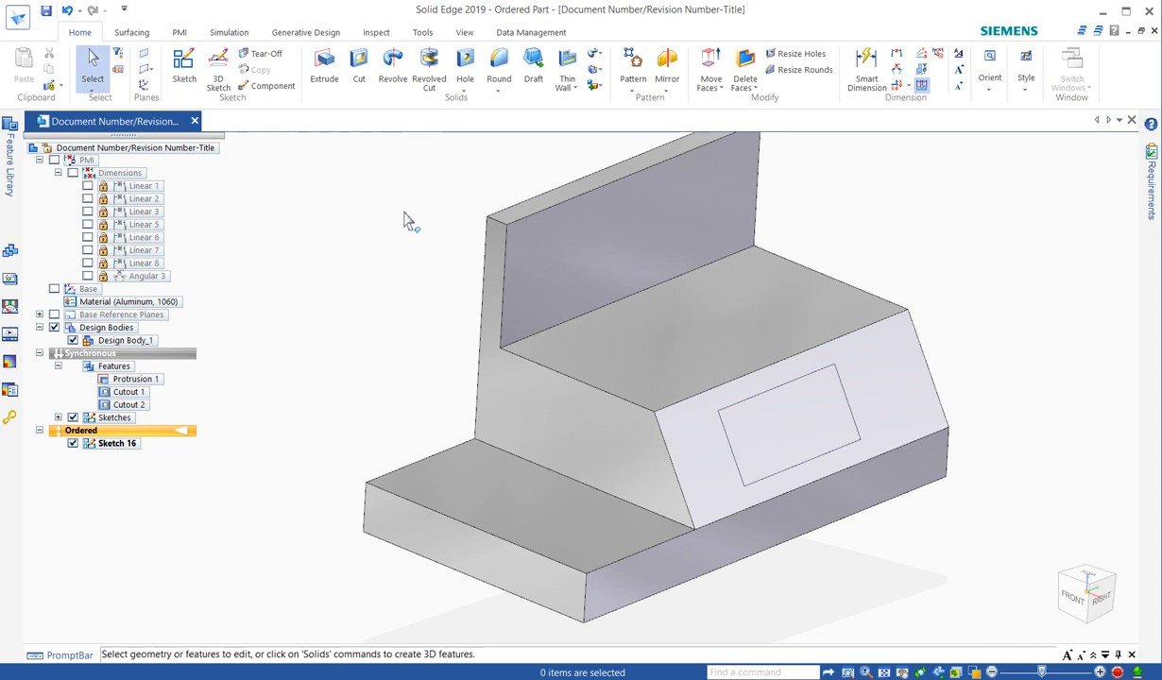
# Examine the commands available for the ordered sketch on the sloped face, including Move to Synchronous.
pyautogui.moveTo(398, 280); pyautogui.dragTo(376, 266, button='middle')
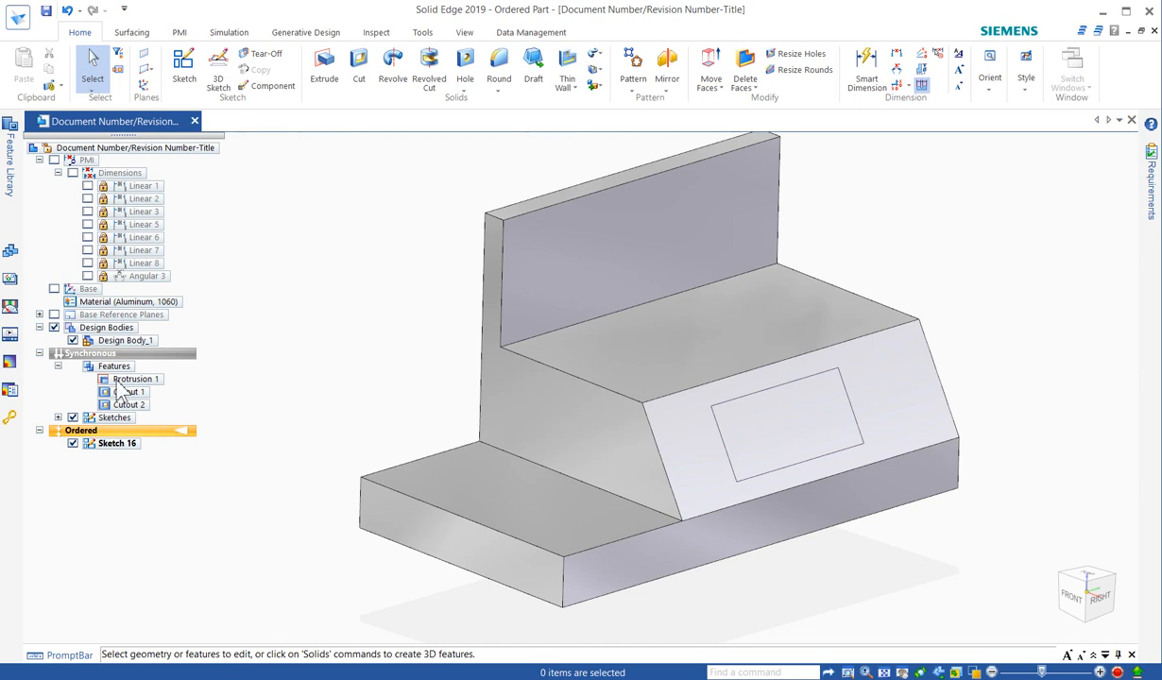
pyautogui.click(106, 448)
pyautogui.rightClick(106, 450)
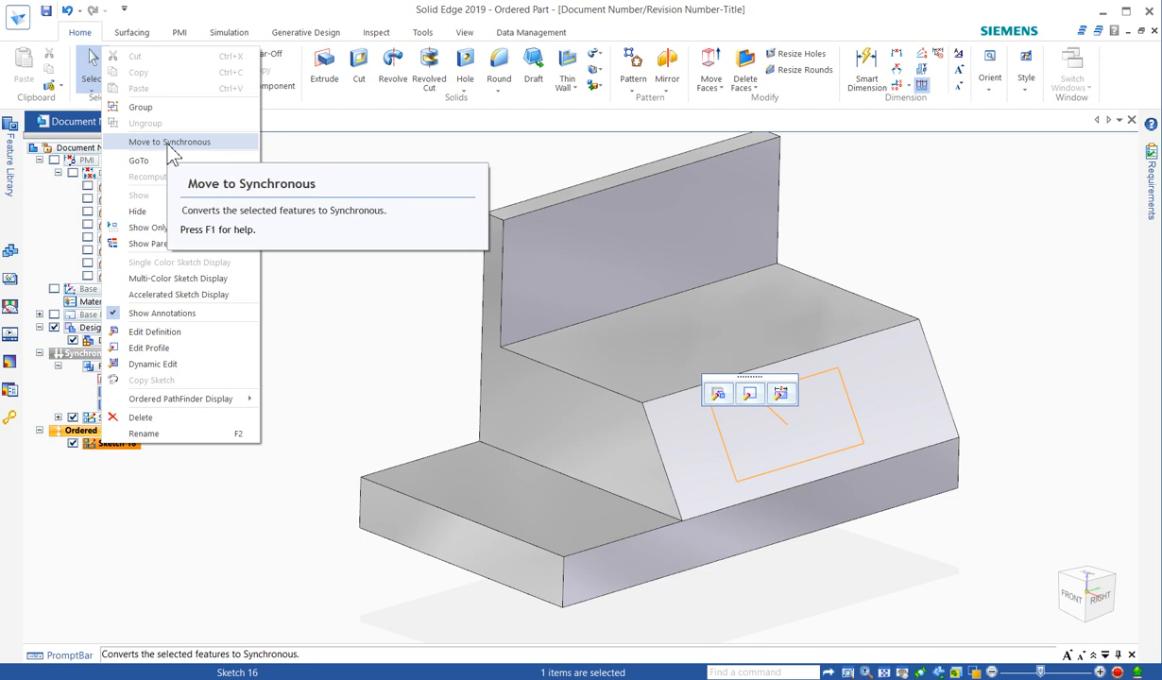
pyautogui.click(285, 220)
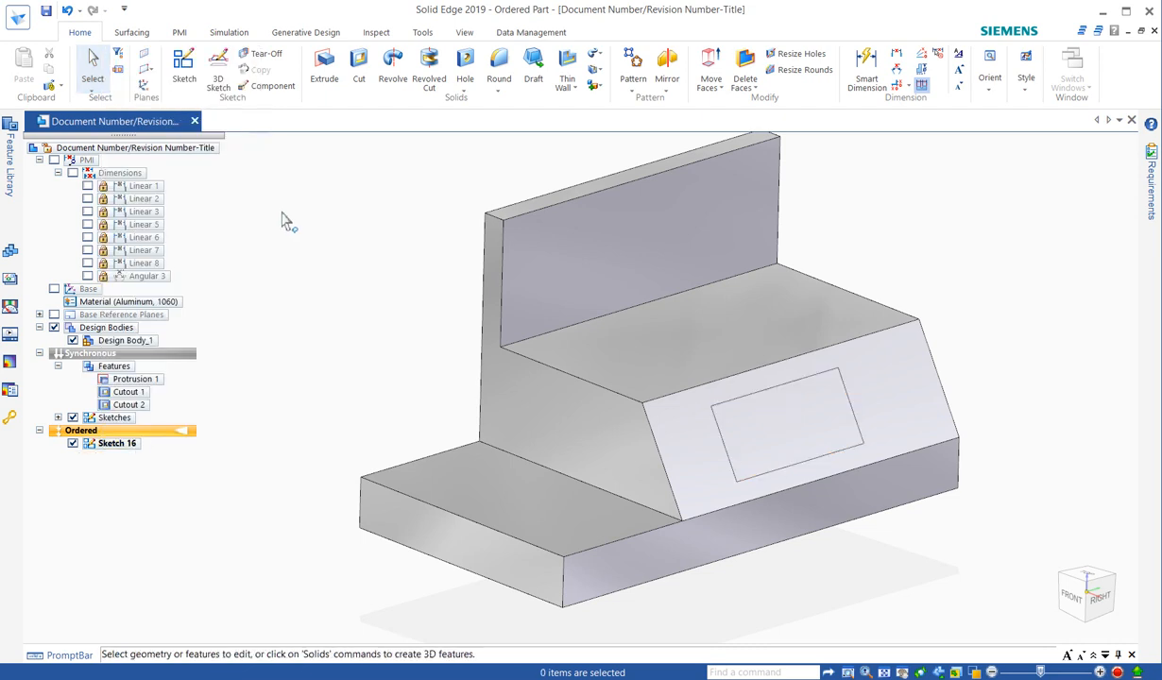
pyautogui.click(610, 290)
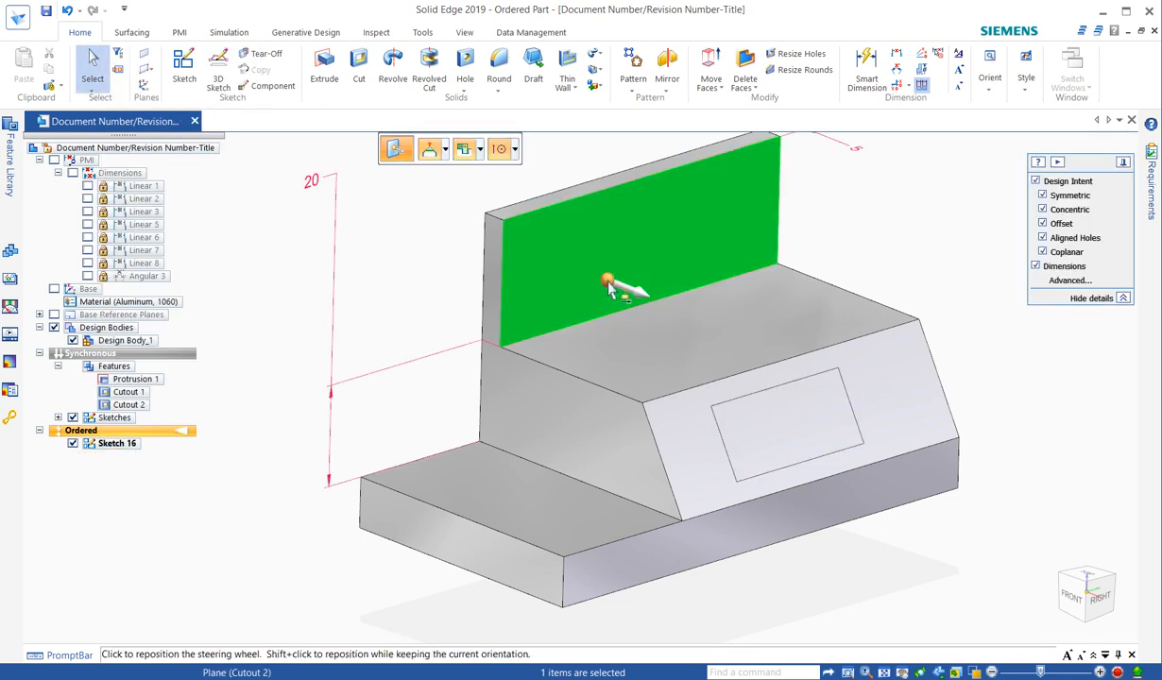
pyautogui.click(613, 291)
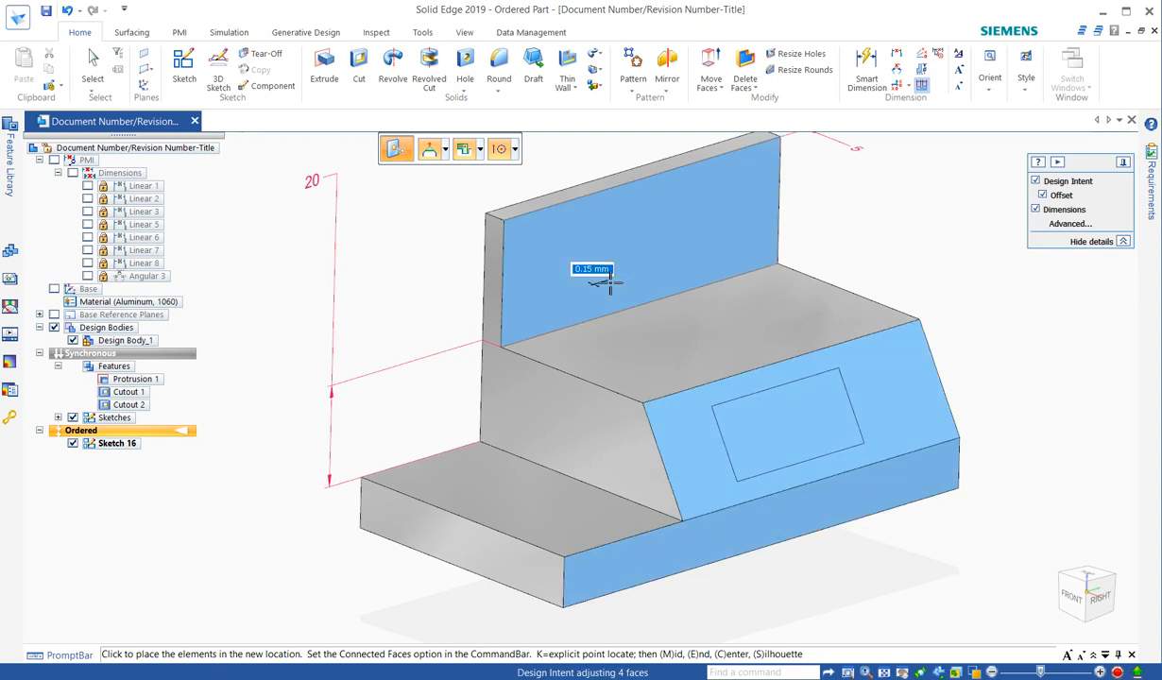
pyautogui.press('Escape')
pyautogui.press('Escape')
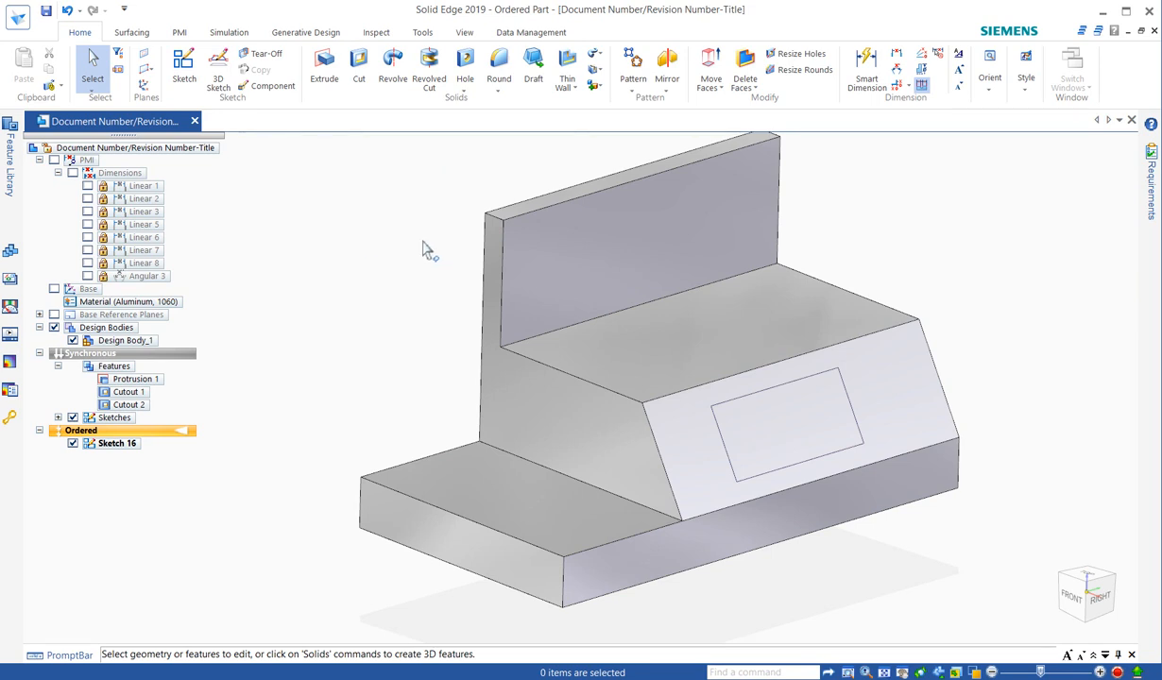
# Switch to the Fundamentals PDF in Adobe Acrobat Reader and read on to the section "Start the sketching process".
pyautogui.hotkey('alt', 'Tab')
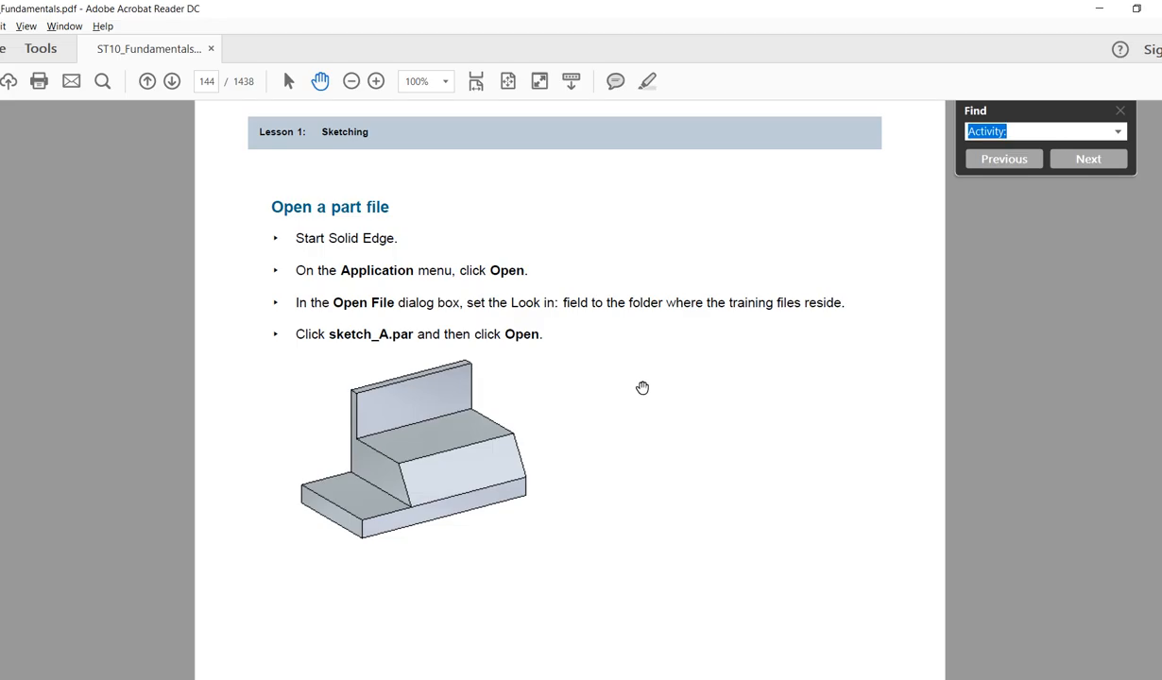
pyautogui.scroll(-1, 642, 388)
pyautogui.scroll(-3, 642, 397)
pyautogui.scroll(-4, 644, 414)
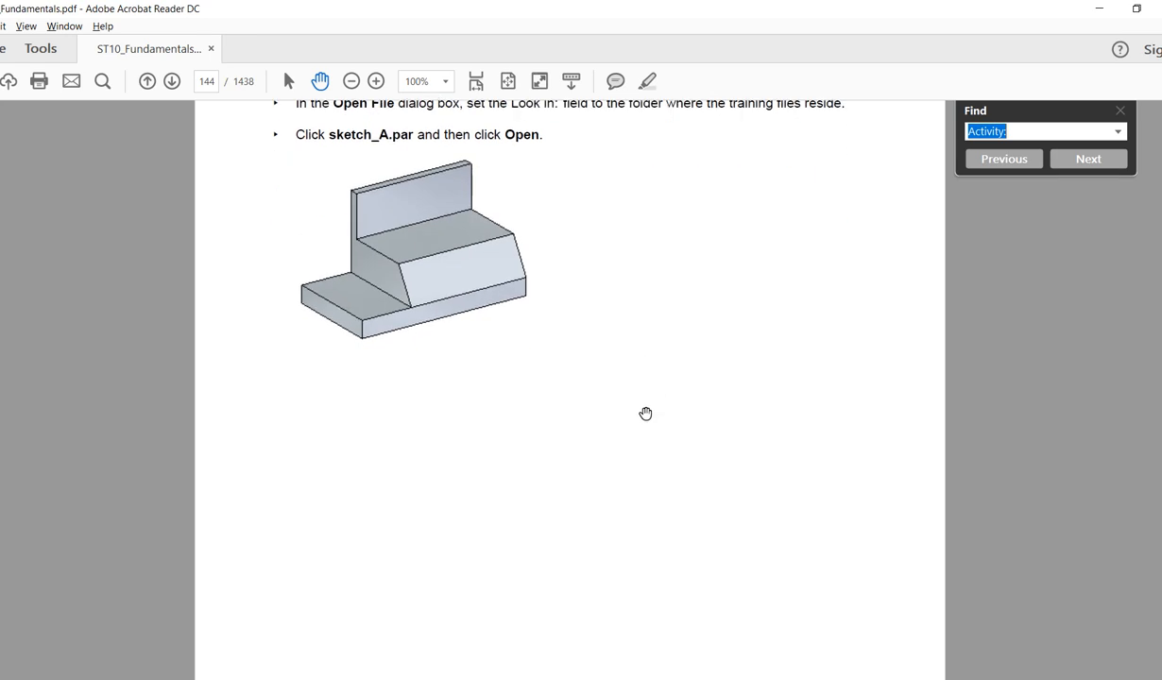
pyautogui.scroll(-3, 627, 397)
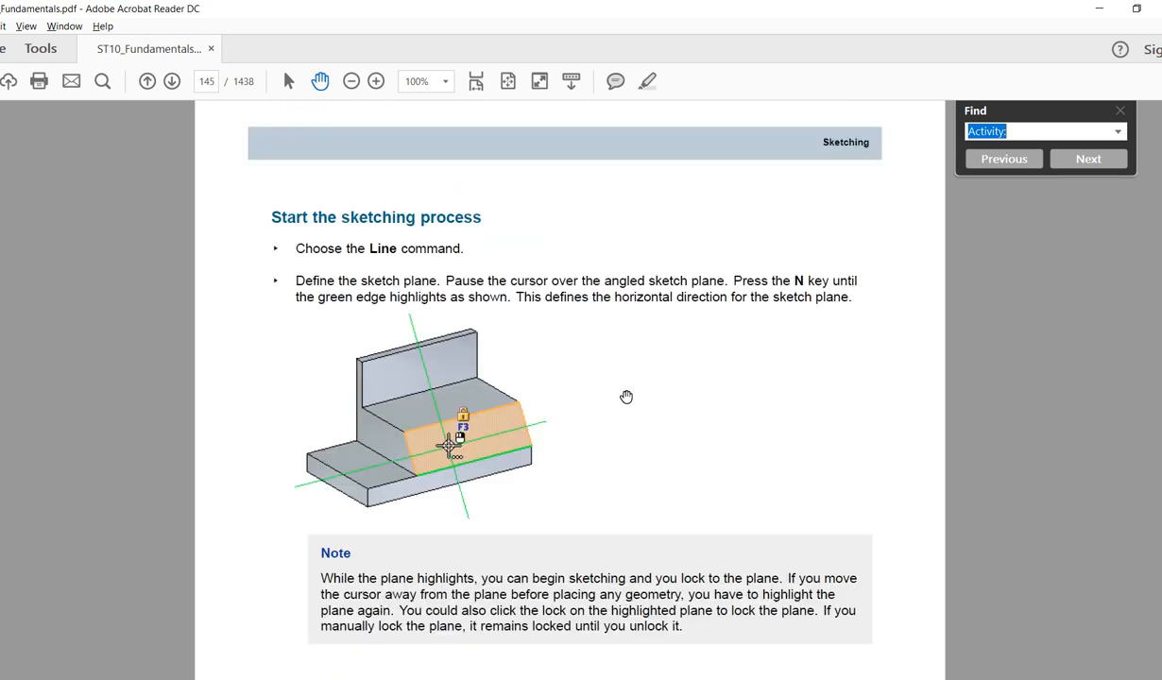